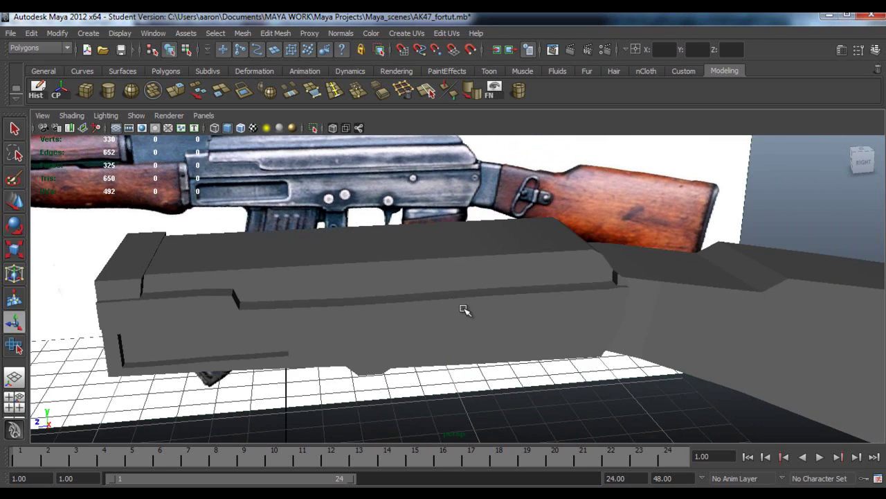
Select the single unneeded face at the receiver's rear end in face mode and delete it
click(423, 313)
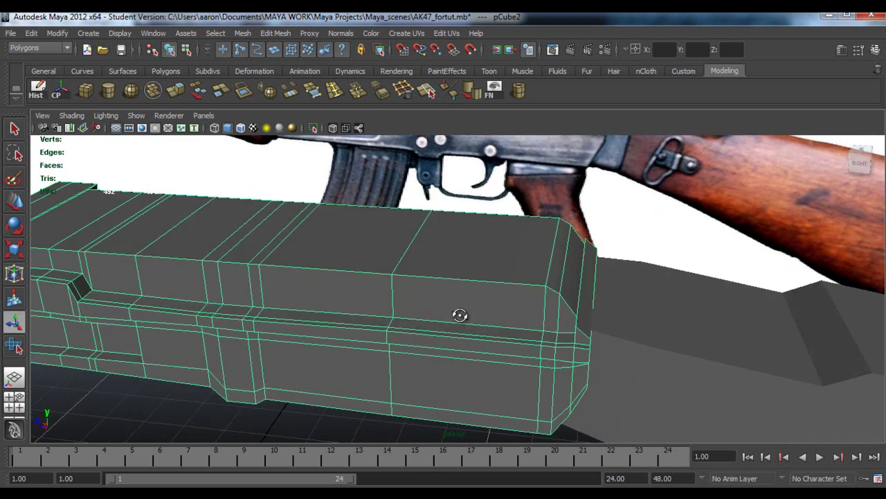
right_click(527, 281)
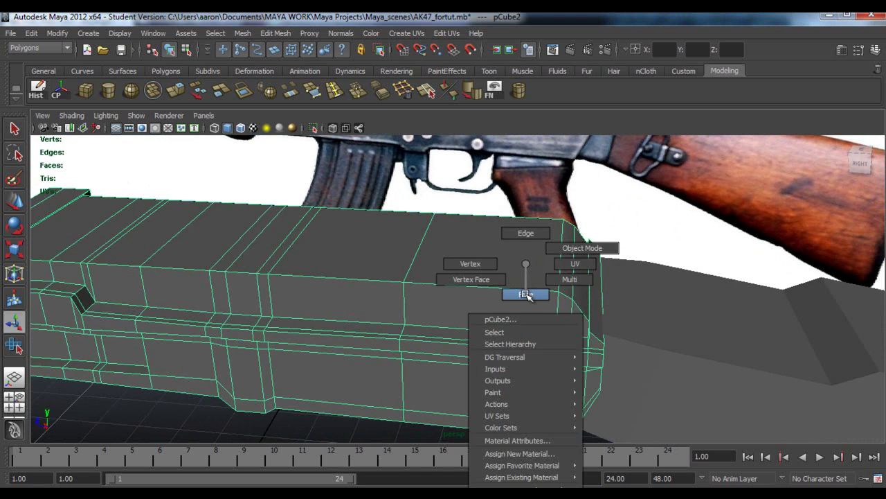
right_drag(526, 295, 525, 295)
scroll(611, 286, up, 3)
alt+middle_drag(620, 285, 531, 283)
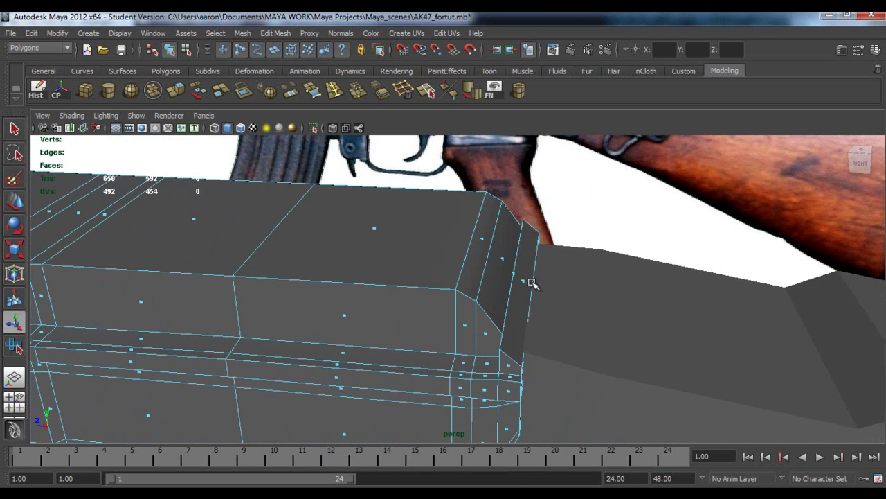
alt+right_drag(518, 274, 578, 264)
alt+middle_drag(578, 264, 511, 281)
alt+drag(510, 281, 465, 281)
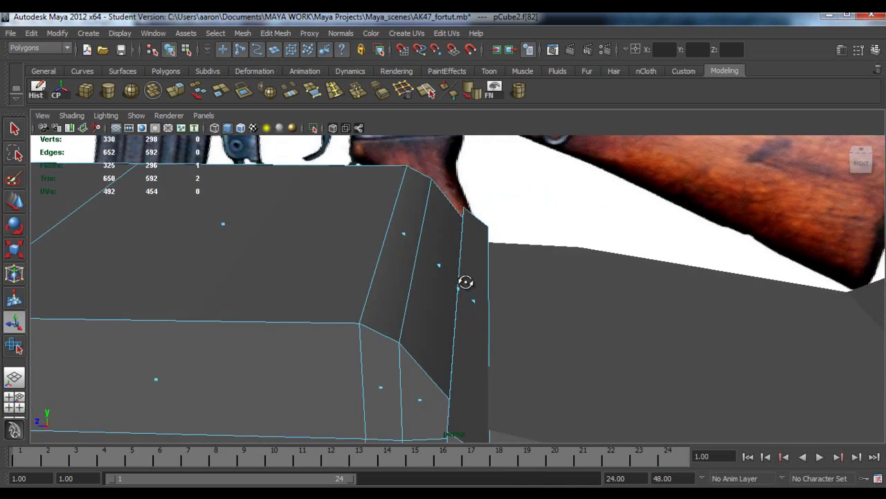
alt+right_drag(465, 281, 519, 274)
click(331, 128)
mouse_move(481, 307)
alt+mouse_down()
mouse_move(487, 265)
mouse_move(508, 252)
mouse_move(464, 281)
mouse_move(461, 298)
mouse_move(550, 277)
mouse_move(346, 238)
mouse_move(633, 309)
mouse_move(614, 291)
mouse_move(625, 259)
mouse_move(762, 351)
mouse_move(772, 348)
mouse_move(448, 277)
mouse_move(440, 288)
mouse_move(775, 229)
mouse_move(305, 291)
alt+mouse_up()
click(334, 128)
key(Delete)
alt+right_drag(304, 290, 293, 295)
alt+middle_drag(242, 350, 459, 296)
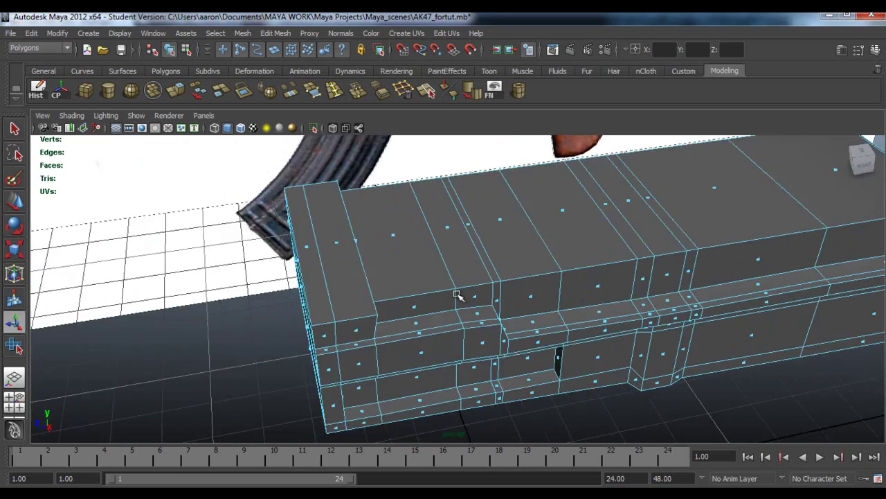
Show the perspective and side views together and select the faces at the receiver's upper front corner in the side view
scroll(335, 363, up, 5)
alt+drag(335, 363, 376, 343)
alt+drag(369, 277, 574, 266)
alt+drag(654, 290, 441, 337)
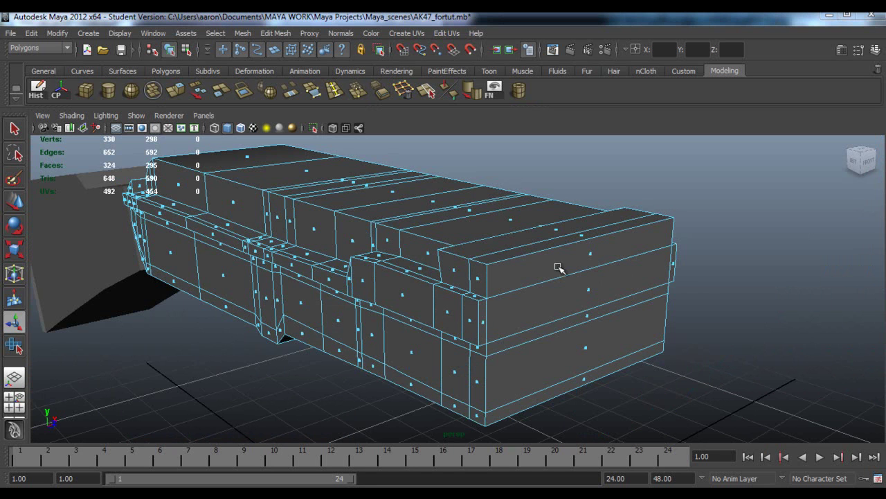
key(space)
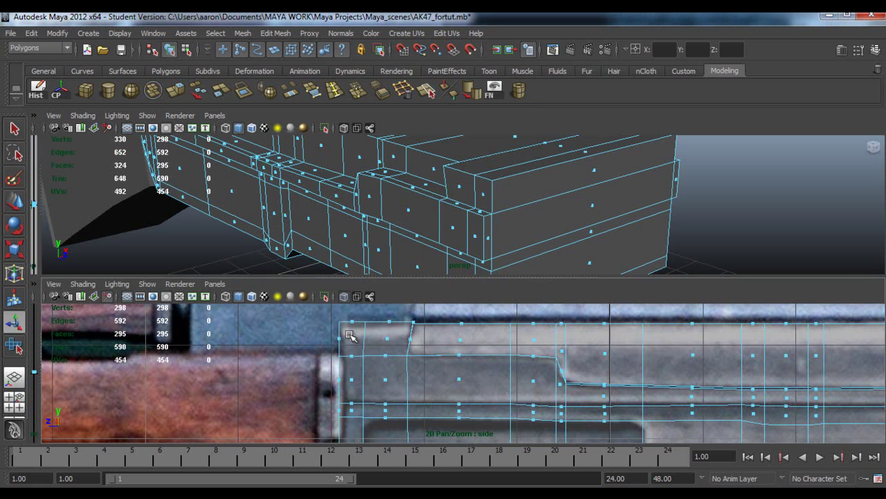
drag(398, 345, 400, 345)
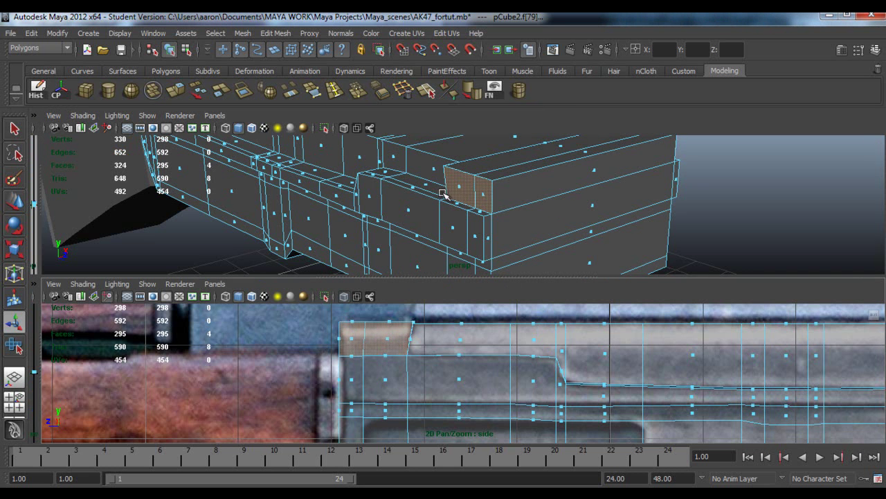
alt+drag(494, 188, 439, 190)
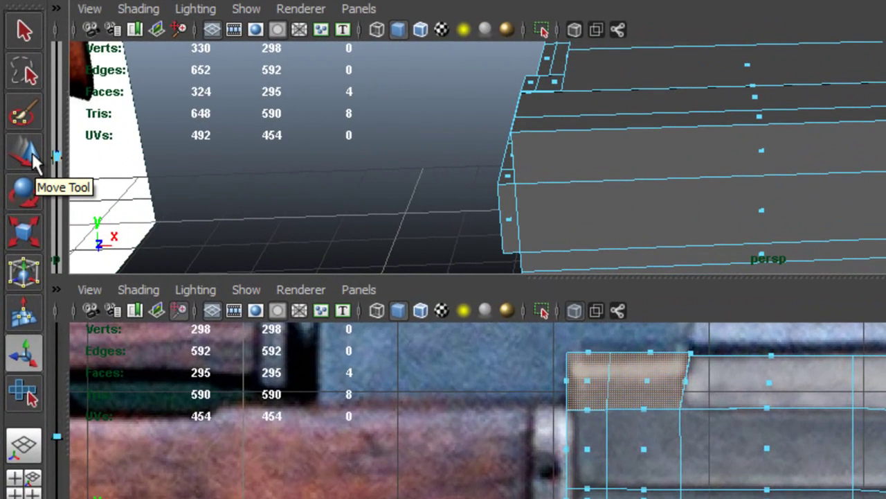
Turn off camera based selection in the Move Tool settings and close the settings
double_click(31, 151)
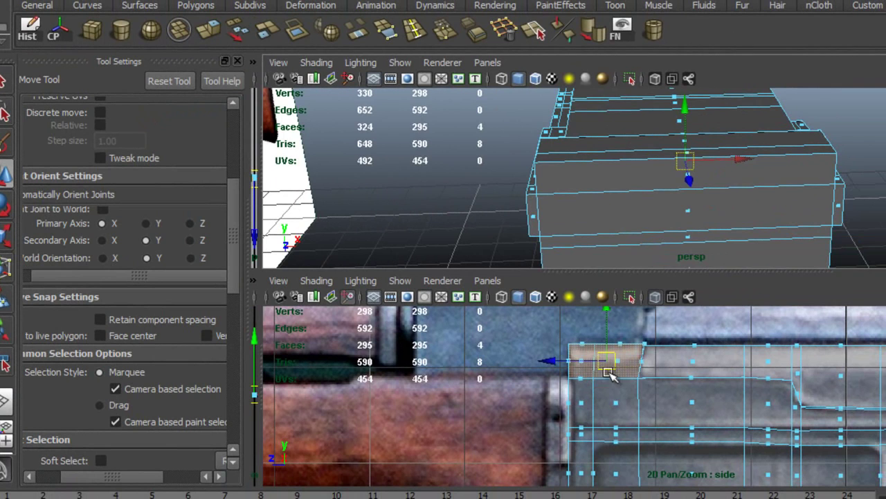
click(607, 362)
alt+drag(568, 228, 775, 174)
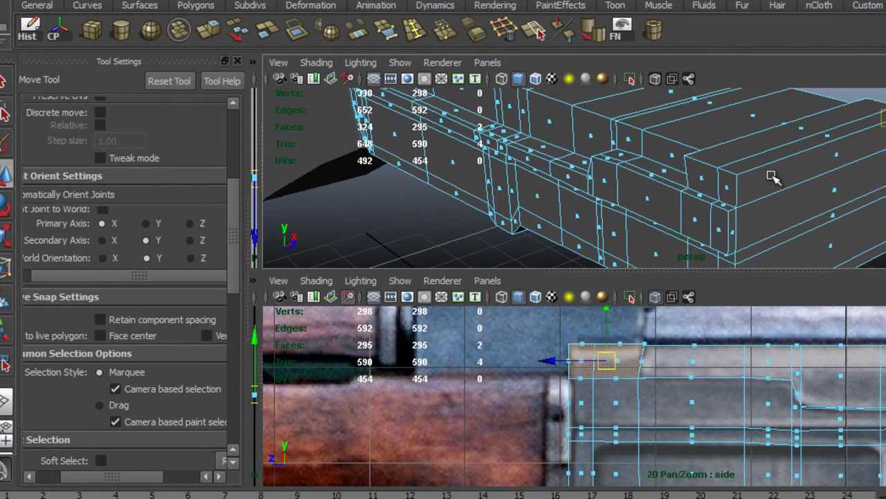
click(116, 388)
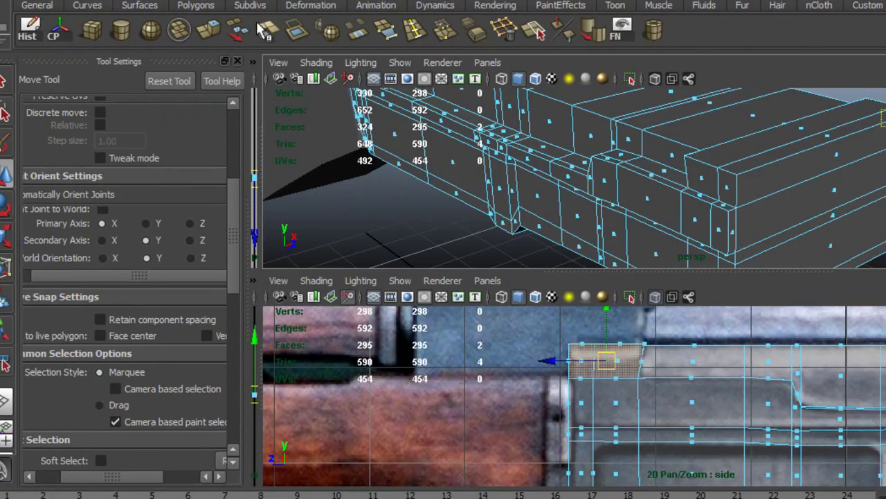
click(238, 61)
Select the receiver's upper front corner faces on both sides and extrude them outward to meet the lower section's ledge
drag(576, 348, 624, 368)
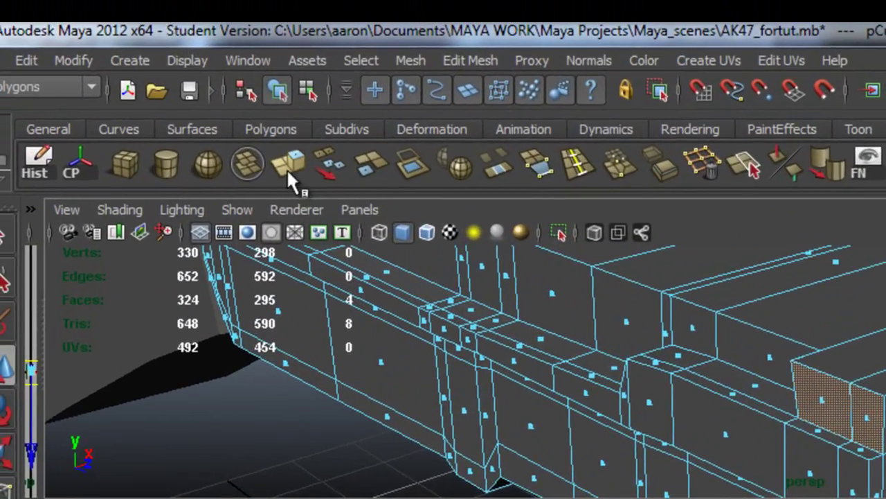
click(144, 58)
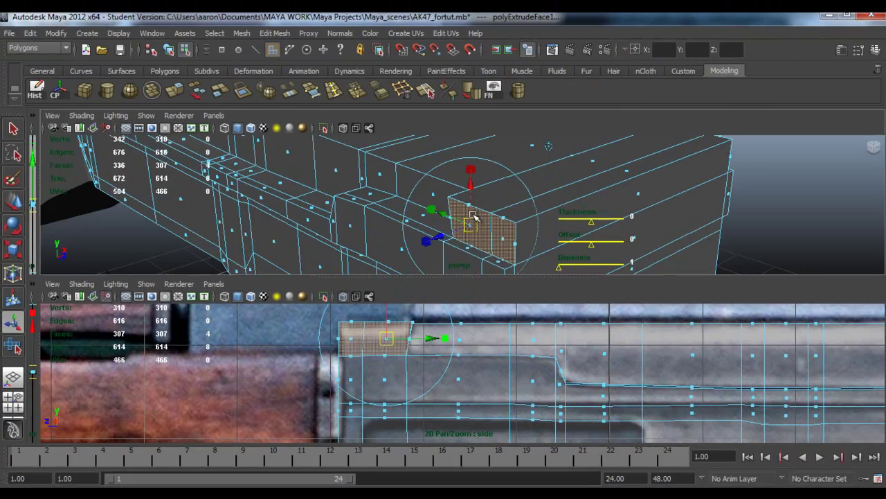
drag(445, 239, 436, 243)
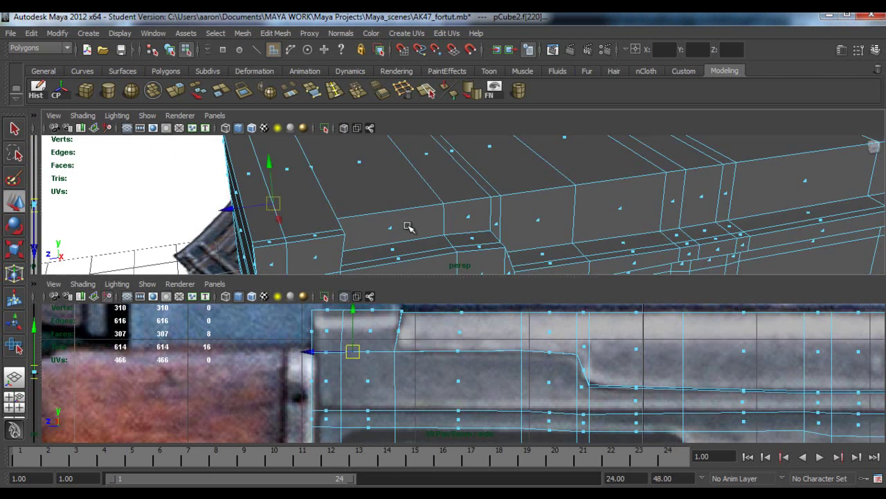
Delete the eight hidden faces between the extruded front blocks and the ledges beneath them on both sides
alt+drag(408, 228, 431, 186)
key(ctrl+z)
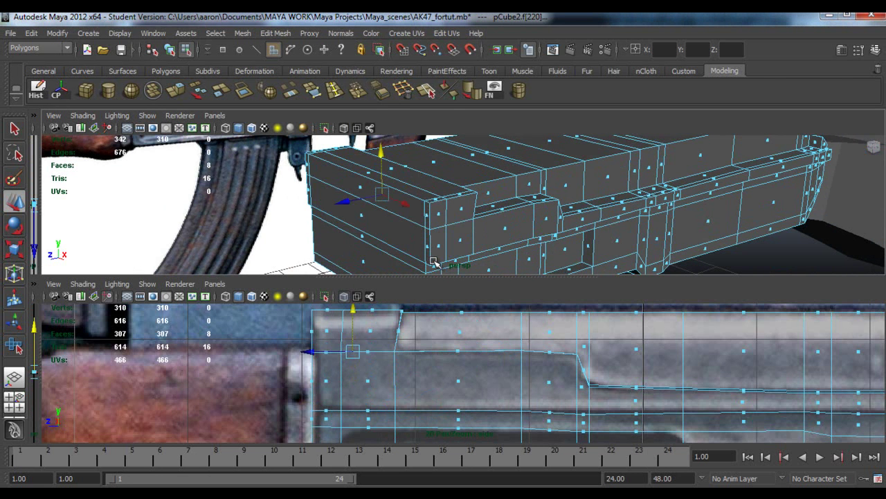
key(Delete)
scroll(430, 232, up, 1)
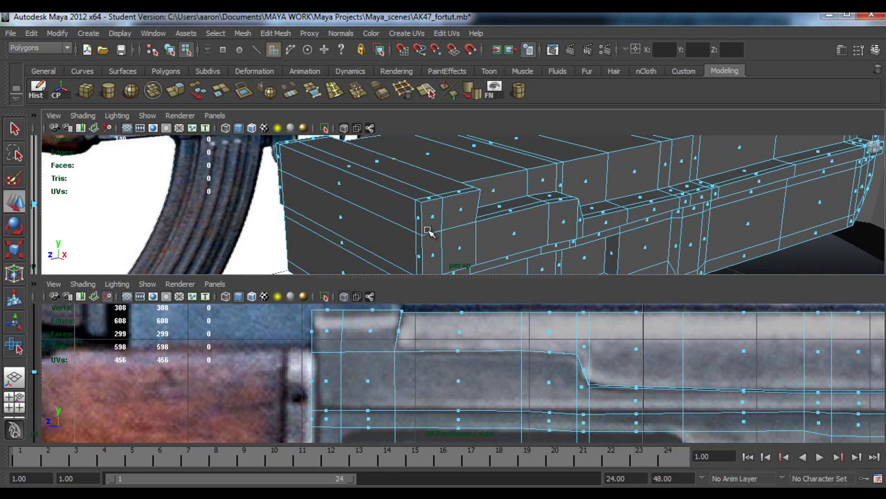
Merge the overlapping vertices along the seam beneath the extruded front block on one side of the receiver
right_click(429, 228)
right_drag(428, 228, 381, 224)
key(space)
alt+drag(429, 247, 459, 264)
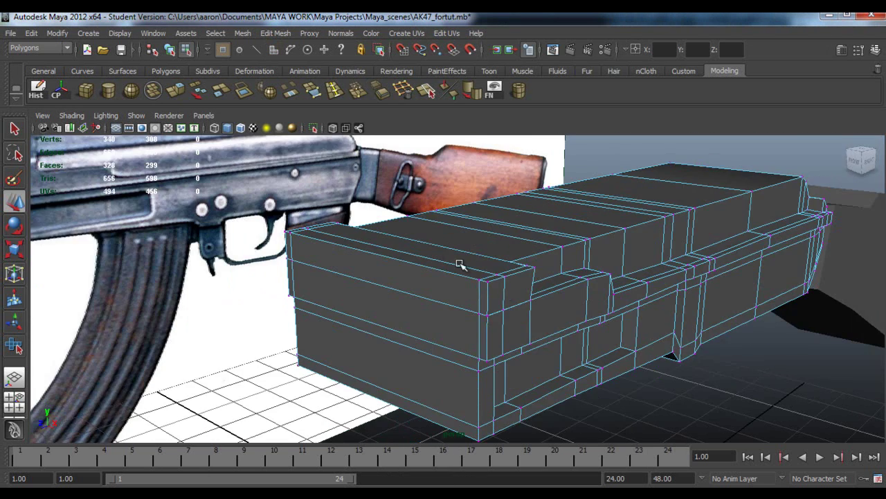
alt+right_drag(459, 263, 521, 317)
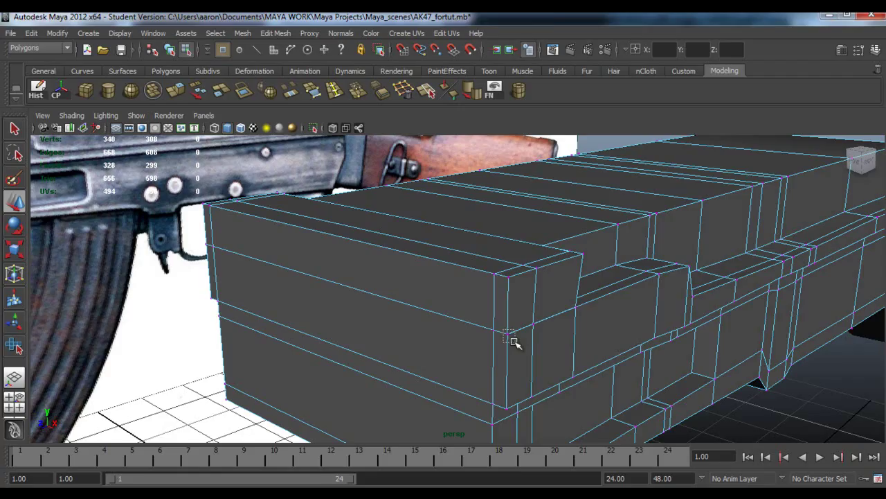
click(509, 337)
key(w)
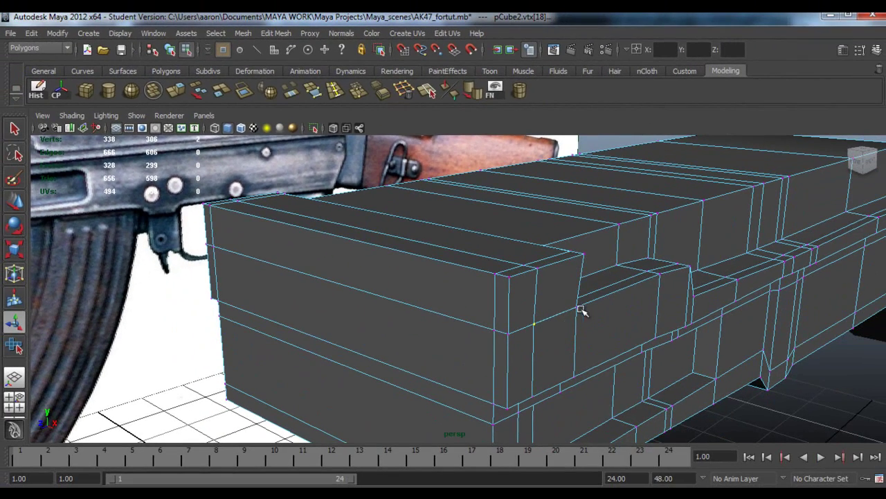
key(g)
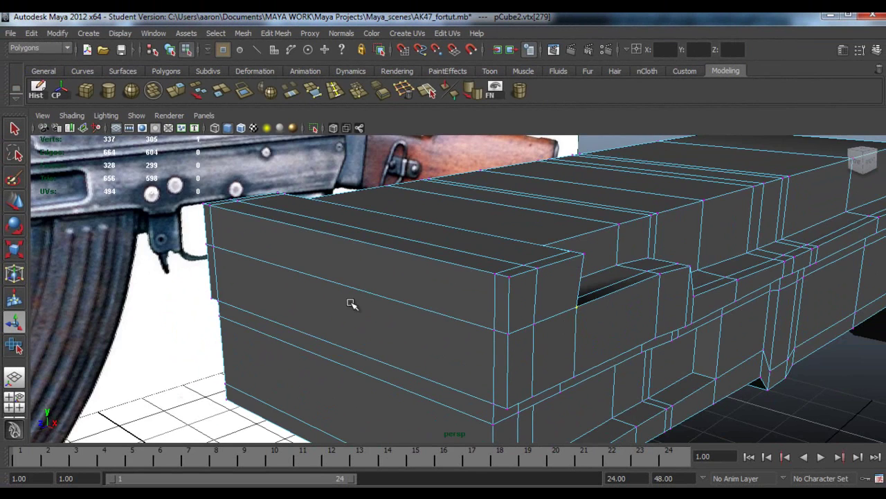
Merge the matching seam vertices on the receiver's opposite side and return to object mode
alt+drag(350, 302, 478, 303)
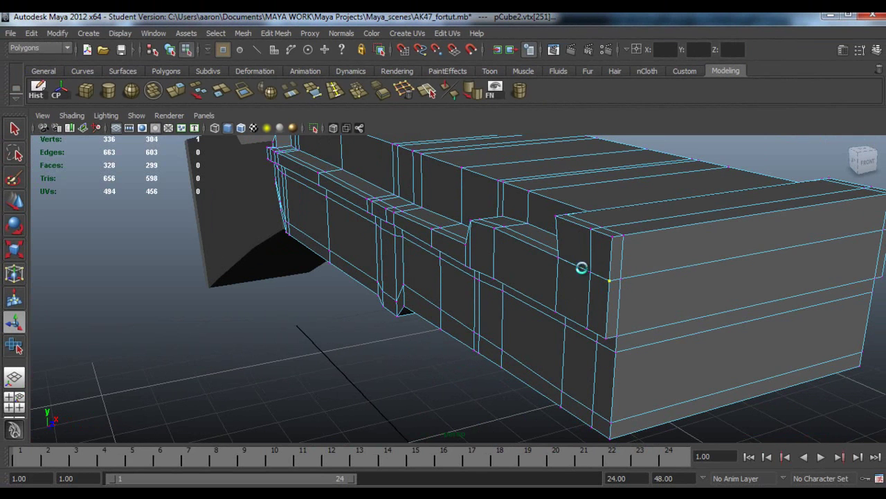
click(619, 271)
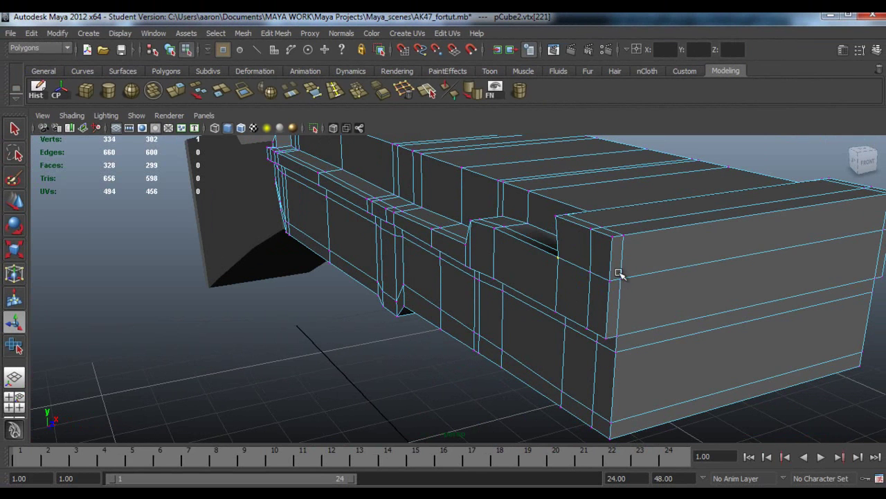
alt+drag(619, 271, 599, 296)
right_drag(599, 297, 646, 248)
alt+drag(644, 246, 545, 371)
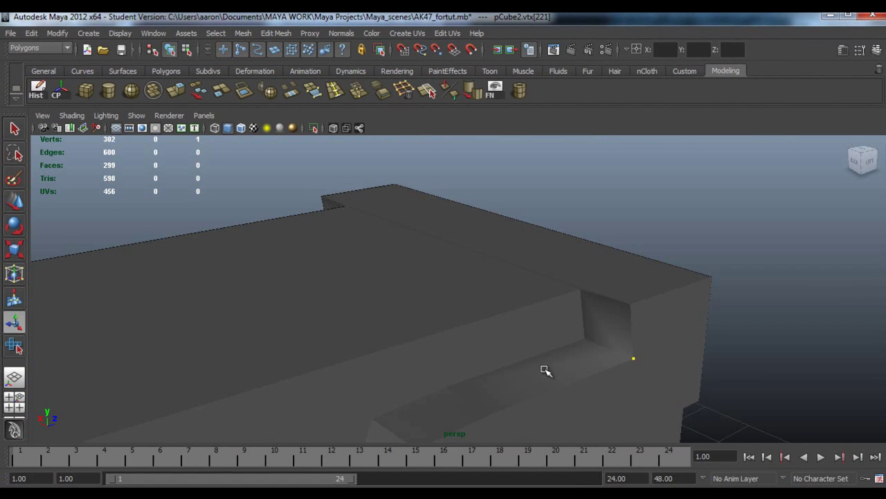
Pull the corner vertex at the inner end of the front block's seam outward to test the weld
right_drag(630, 270, 578, 267)
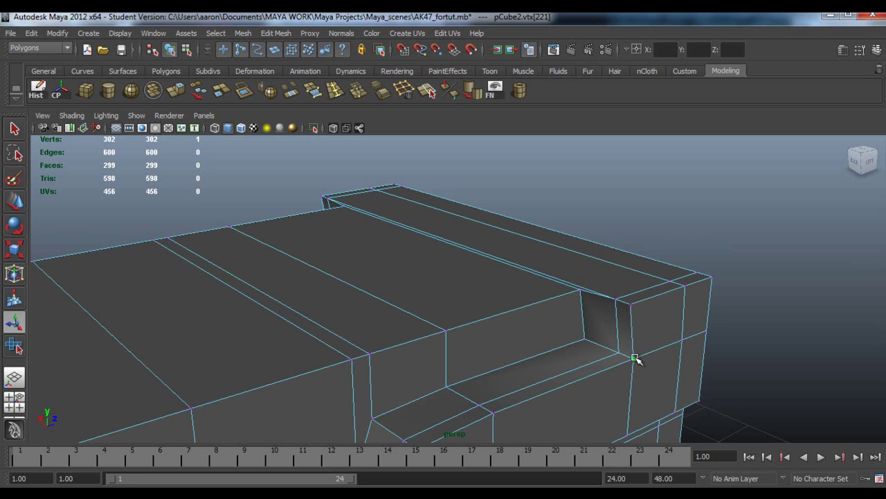
key(w)
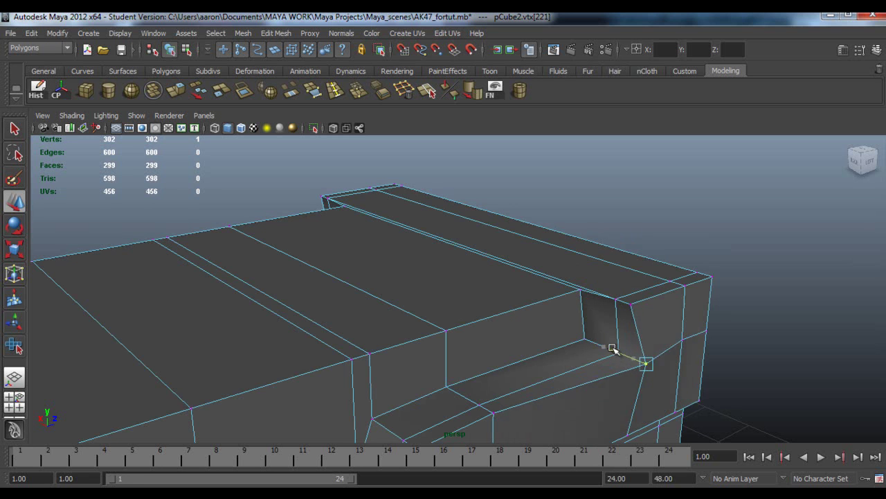
alt+drag(608, 348, 605, 372)
Harden the receiver's edge normals in object mode and deselect it
right_drag(575, 270, 613, 258)
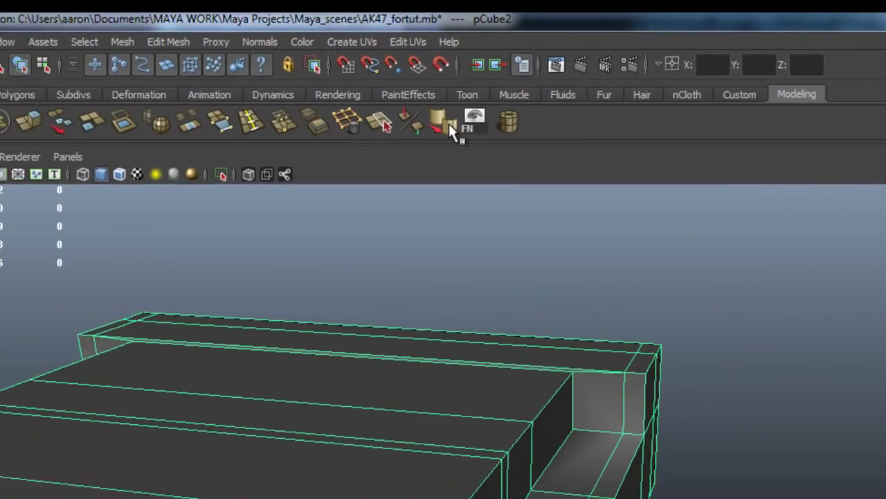
click(449, 125)
click(464, 250)
Create a polygon cube and place it over the top of the pistol grip in the side view
alt+drag(465, 250, 598, 331)
alt+drag(582, 239, 635, 270)
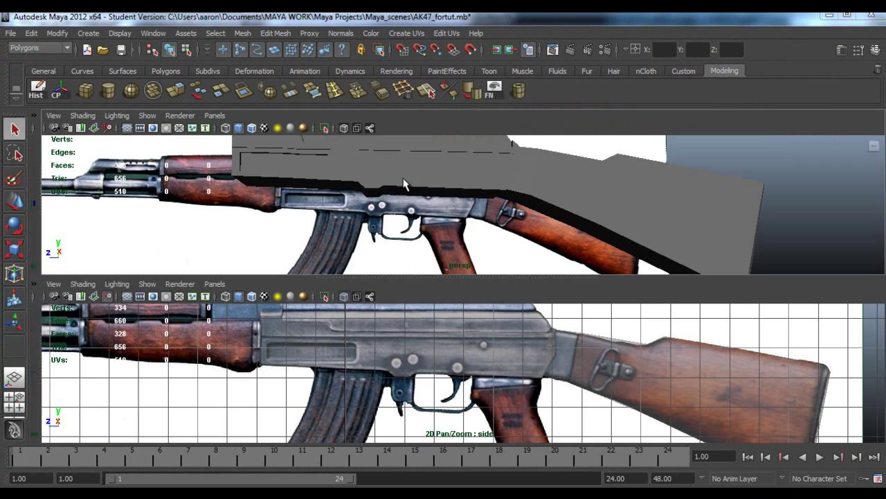
alt+drag(403, 182, 480, 181)
scroll(566, 394, down, 1)
alt+middle_drag(566, 392, 553, 369)
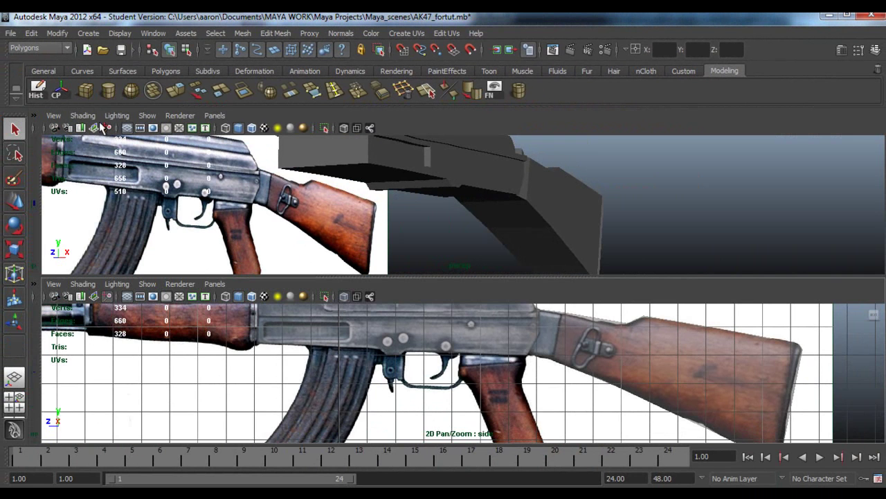
click(86, 90)
scroll(336, 319, down, 4)
key(w)
drag(394, 425, 482, 369)
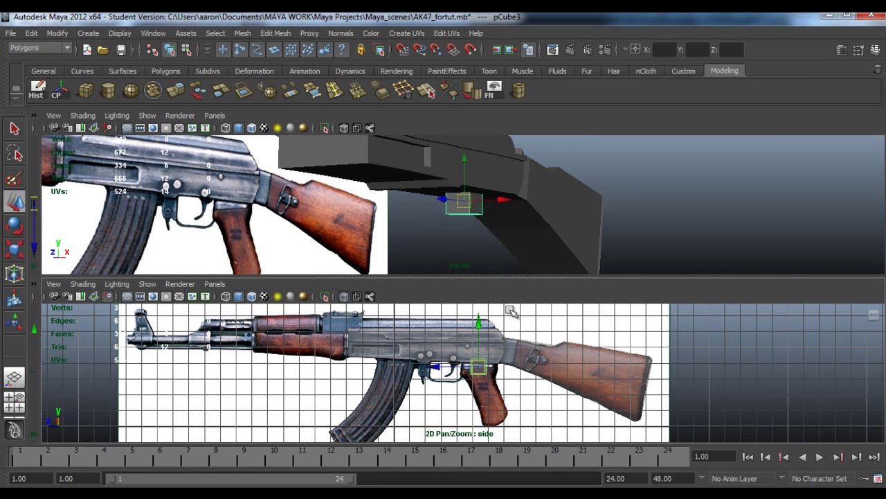
Widen the new cube along the X axis, trying Scale X 1.5 and settling on 2
key(f)
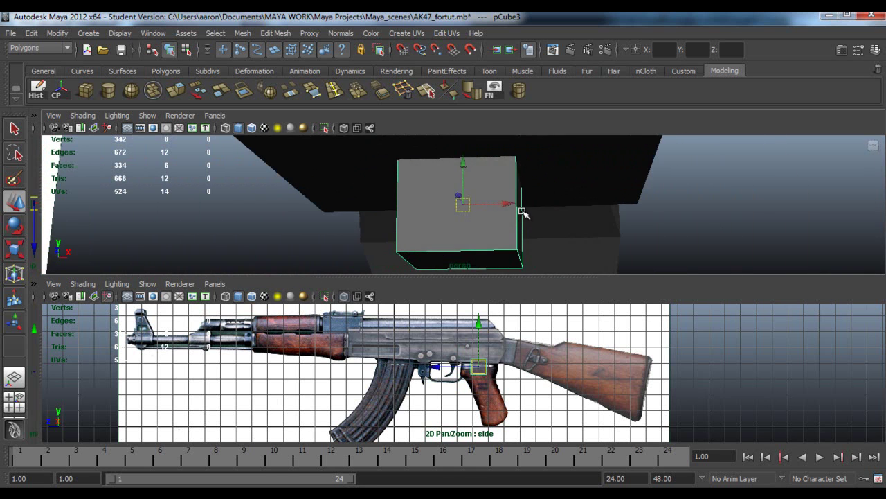
drag(524, 202, 554, 211)
key(ctrl+a)
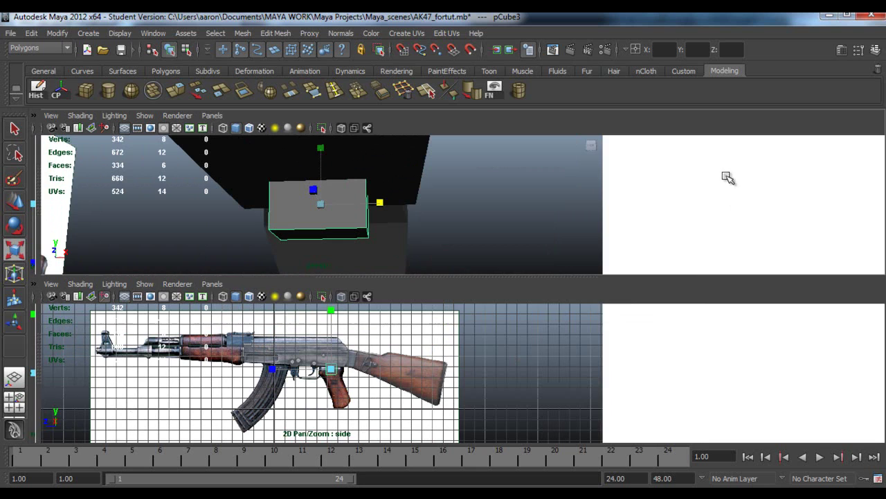
key(ctrl+a)
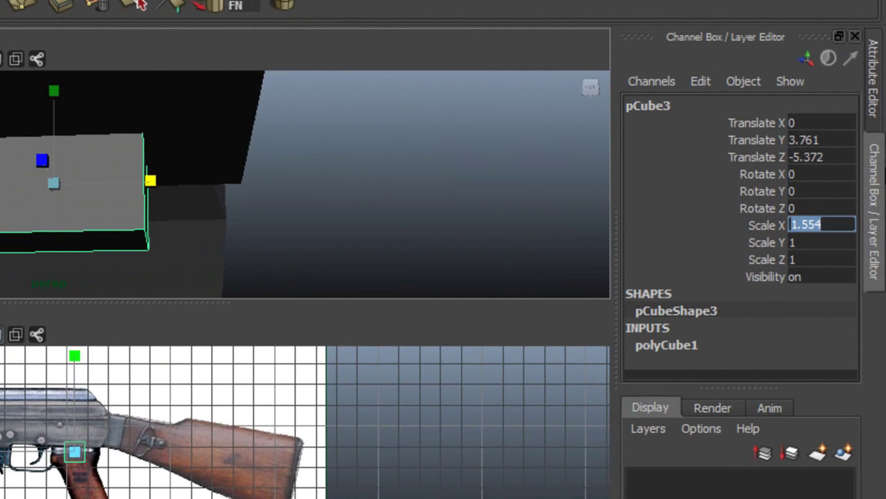
text(5)
key(Return)
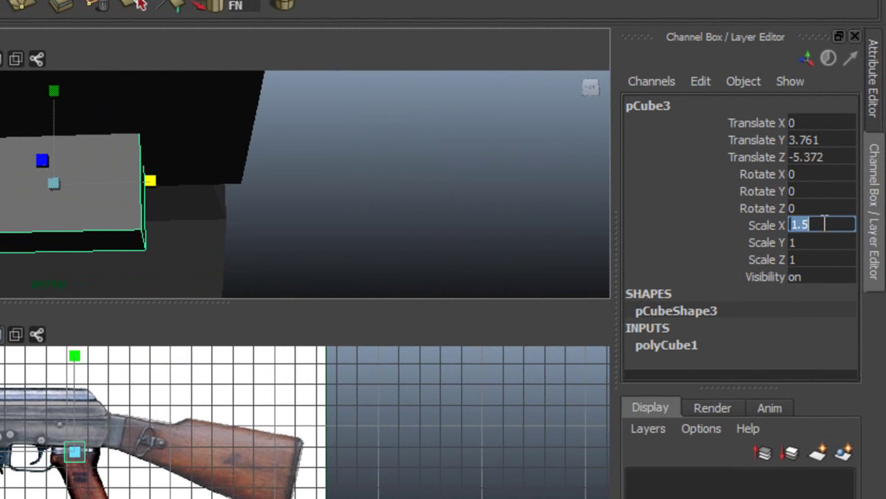
key(Return)
alt+drag(254, 186, 108, 205)
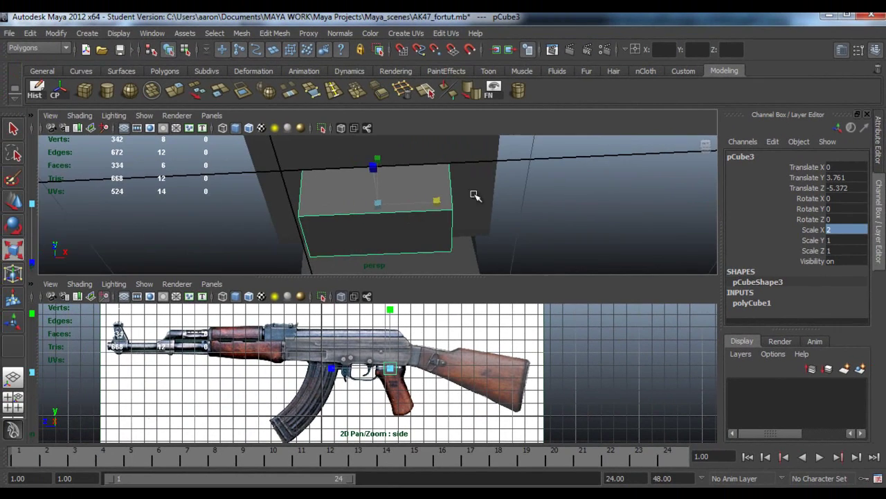
Move the cube down over the upper part of the pistol grip in the side view
alt+drag(474, 195, 524, 218)
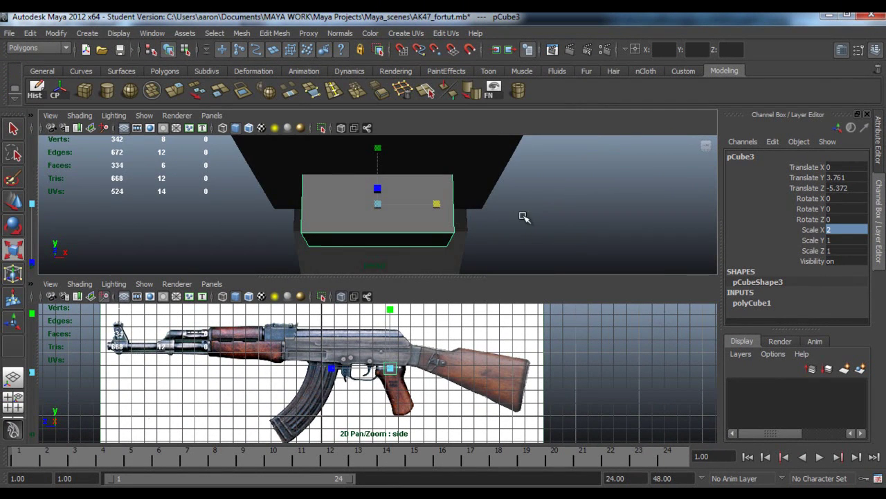
alt+drag(578, 224, 500, 237)
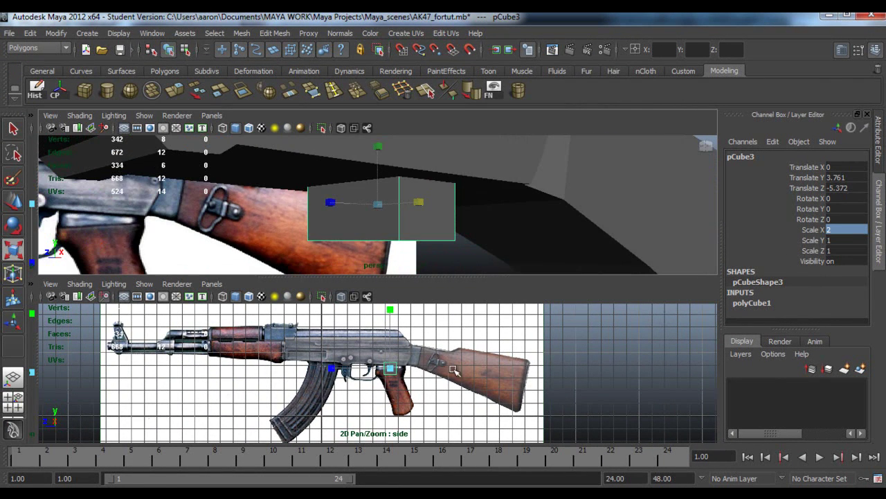
scroll(453, 371, up, 5)
key(w)
drag(414, 353, 418, 381)
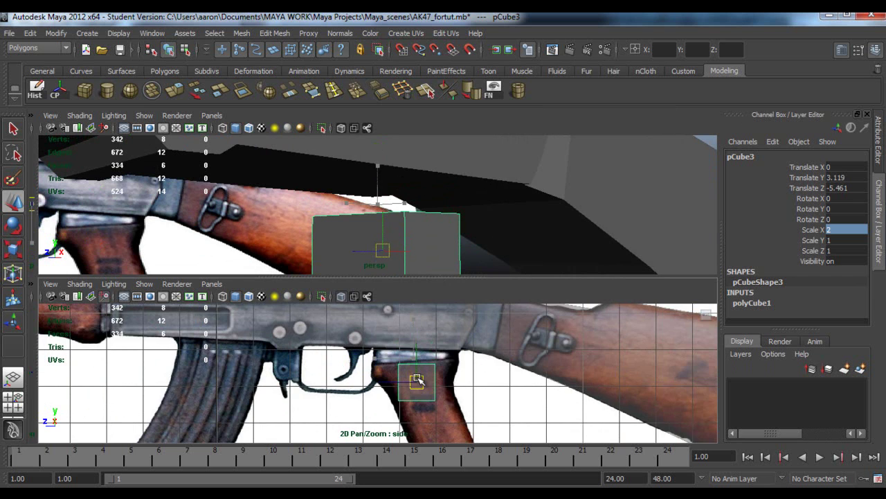
Move the cube's upper front and rear vertices out to the top corners of the wooden grip
scroll(416, 379, up, 2)
right_drag(412, 376, 359, 276)
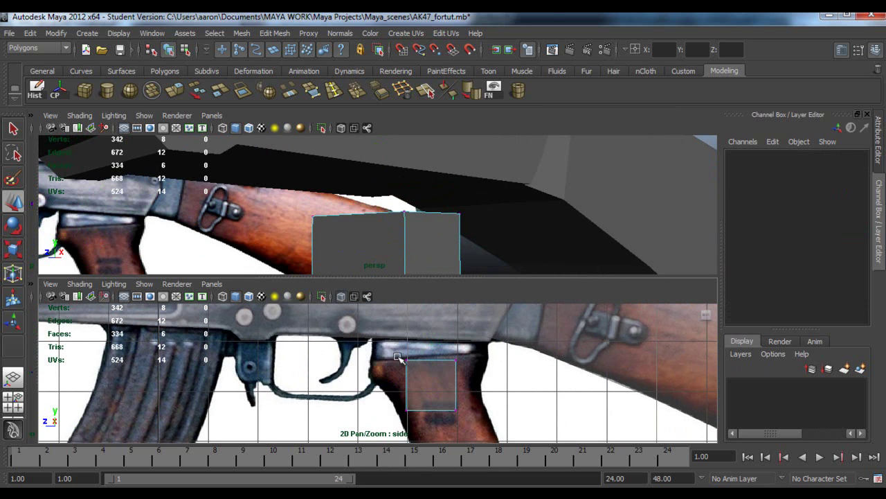
drag(421, 367, 421, 368)
drag(407, 360, 371, 359)
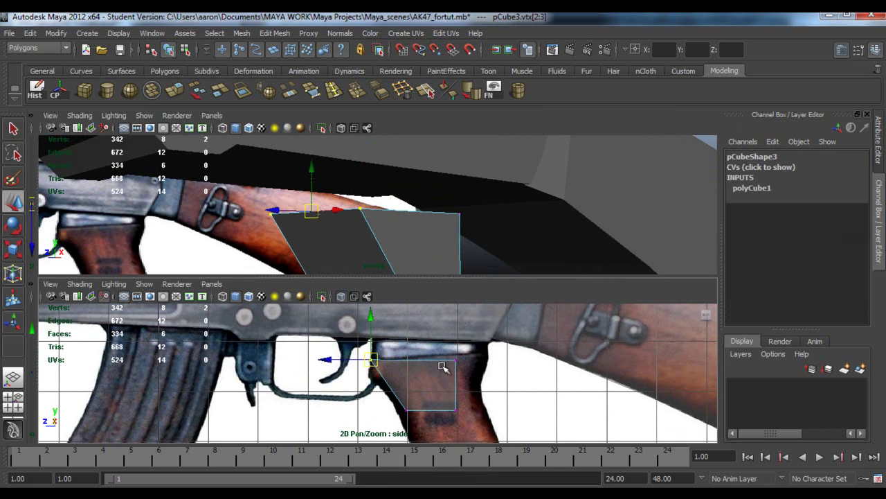
drag(466, 370, 487, 354)
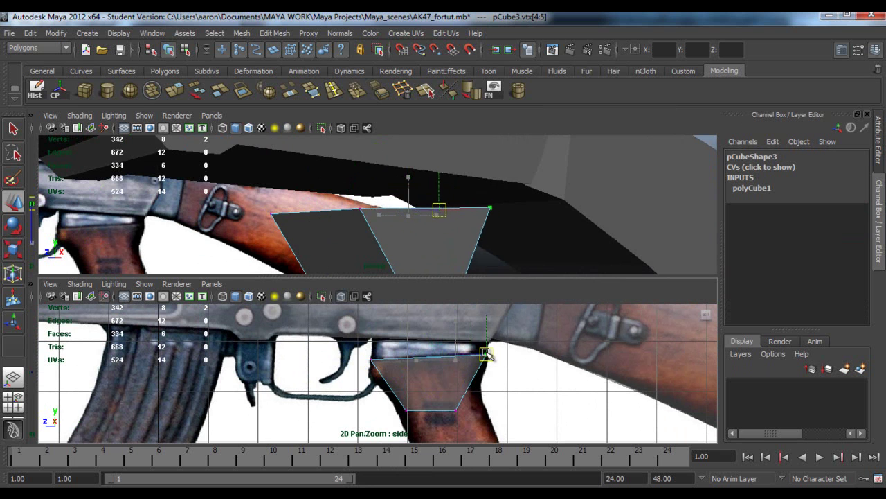
Pull the cube's lower front and rear vertices down the grip to the curved edge of its base
alt+middle_drag(406, 392, 392, 374)
drag(385, 378, 392, 407)
alt+middle_drag(431, 409, 419, 375)
drag(430, 359, 472, 388)
alt+middle_drag(459, 372, 422, 317)
drag(433, 333, 448, 415)
alt+middle_drag(418, 401, 423, 404)
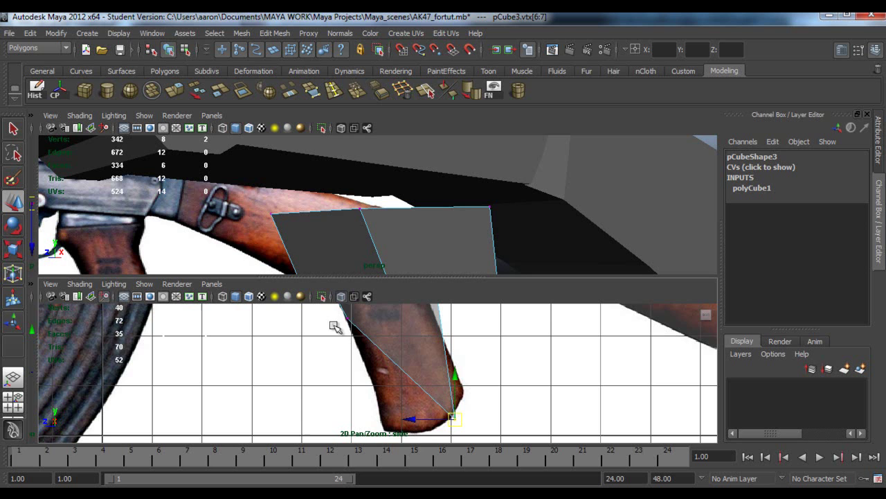
drag(362, 328, 362, 328)
drag(347, 317, 457, 419)
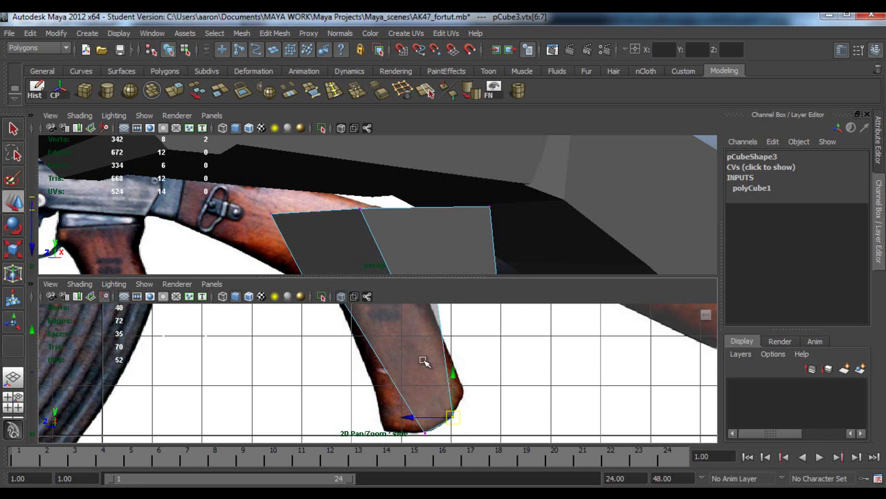
Insert an edge loop across the grip just above its bottom end
scroll(436, 365, down, 2)
scroll(436, 373, up, 3)
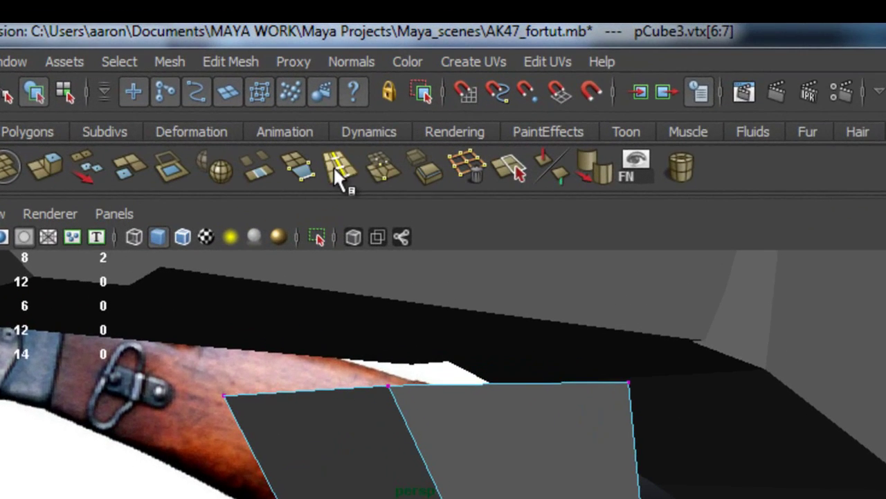
click(337, 177)
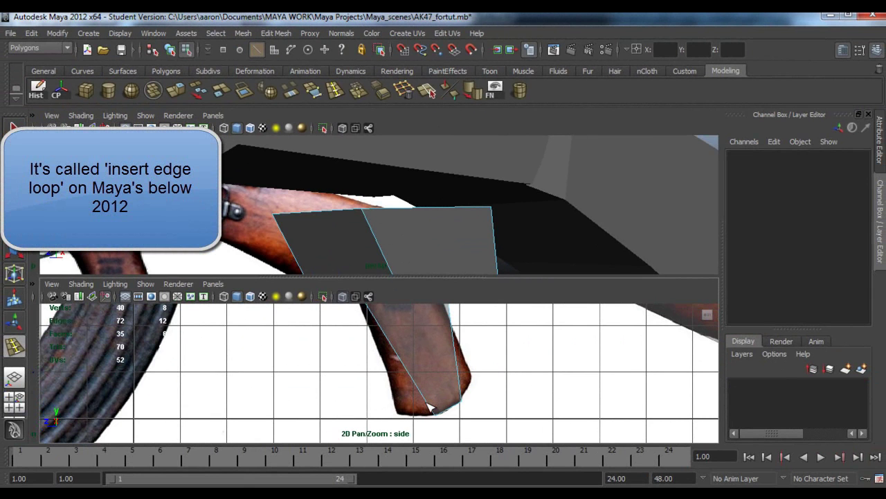
click(431, 408)
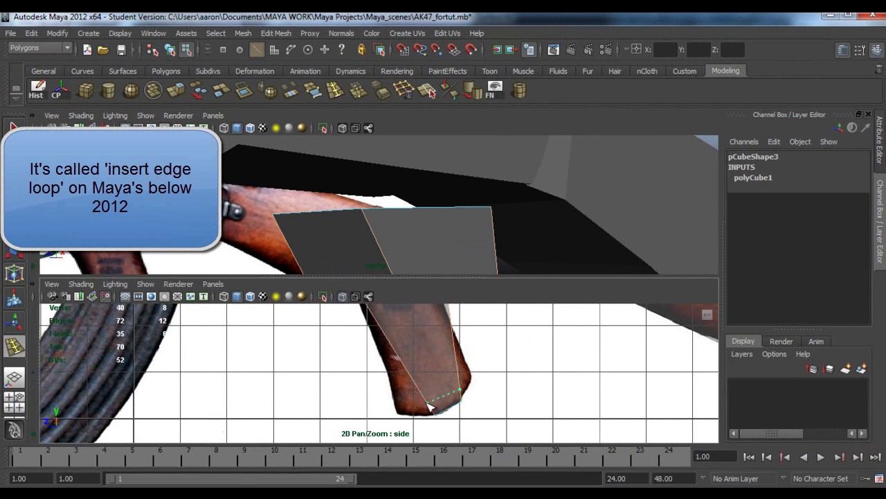
scroll(416, 385, up, 2)
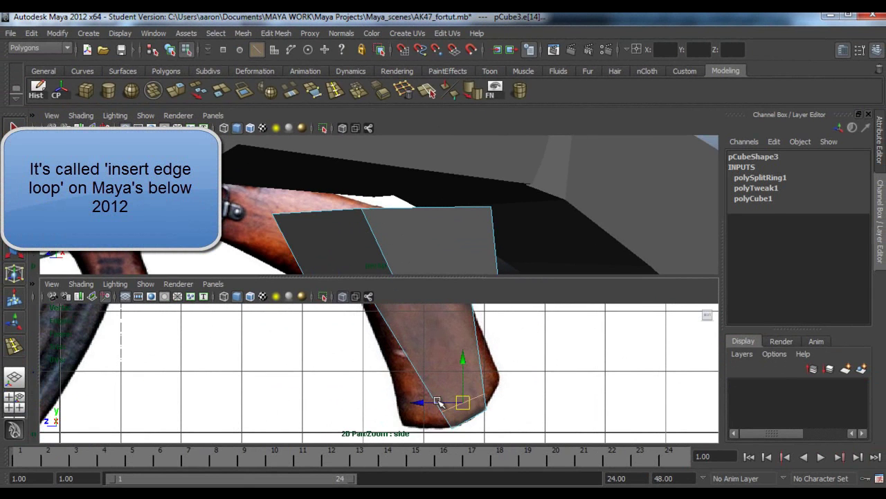
Move the new loop's front vertices to the grip's bottom front corner and its rear vertices to the rear bulge
right_drag(397, 275, 346, 275)
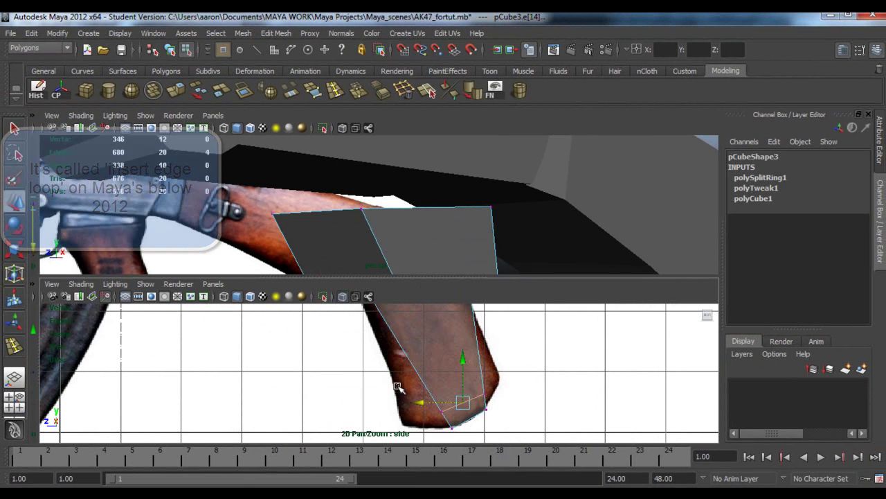
drag(425, 392, 409, 427)
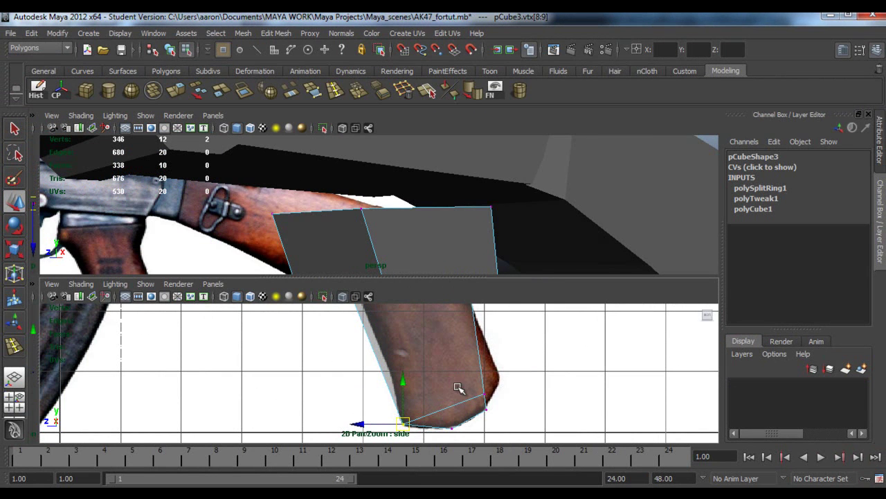
click(488, 400)
drag(488, 400, 500, 375)
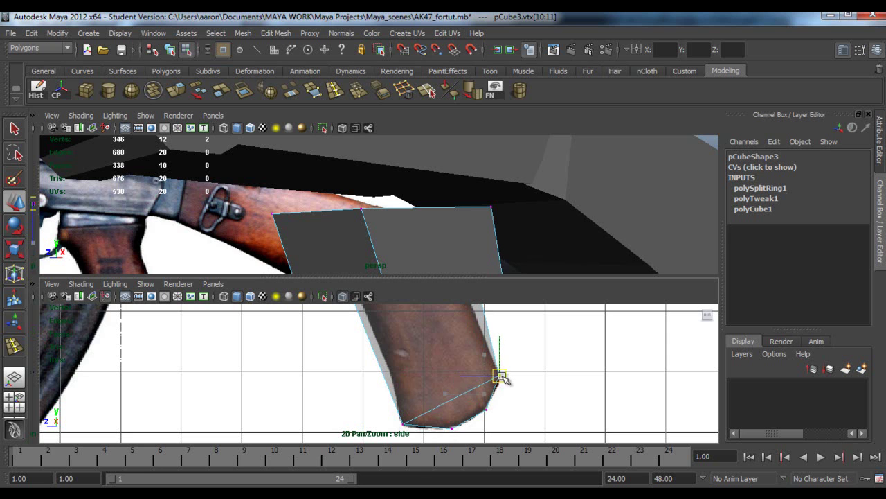
Insert two more edge loops across the lower part of the grip, above the existing loop
alt+middle_drag(447, 350, 454, 381)
scroll(427, 352, down, 2)
scroll(424, 367, up, 2)
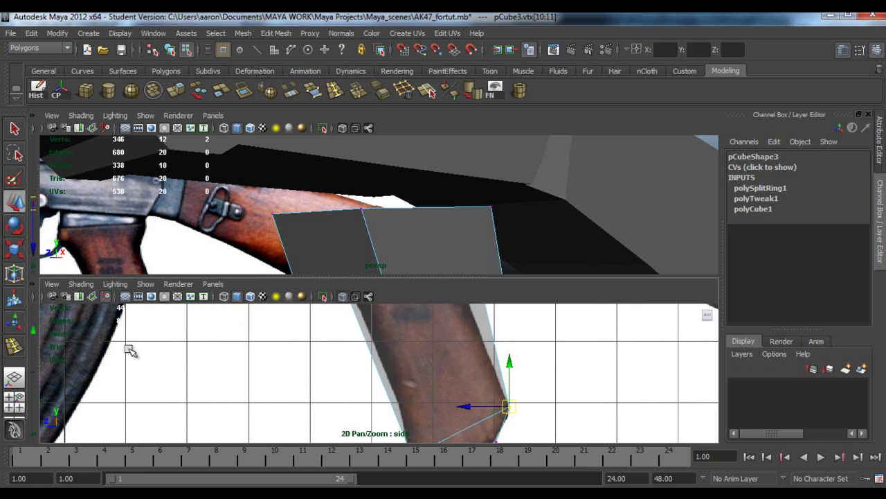
click(15, 349)
scroll(402, 411, down, 2)
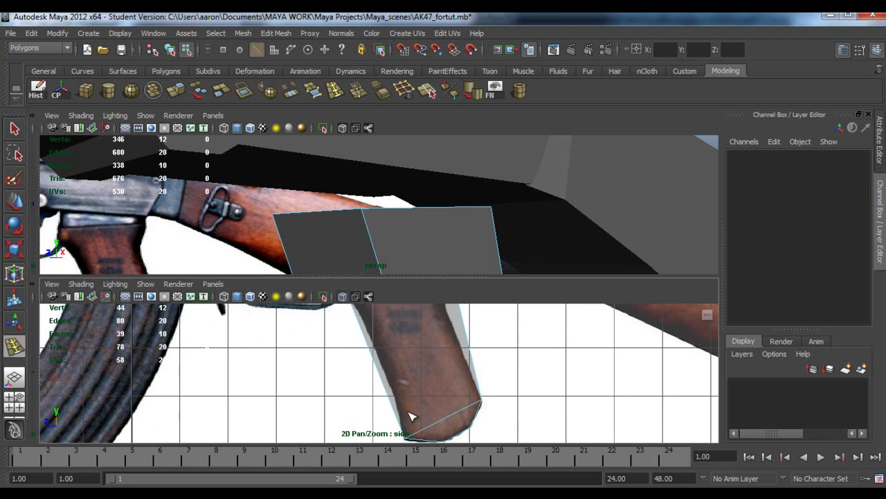
click(398, 415)
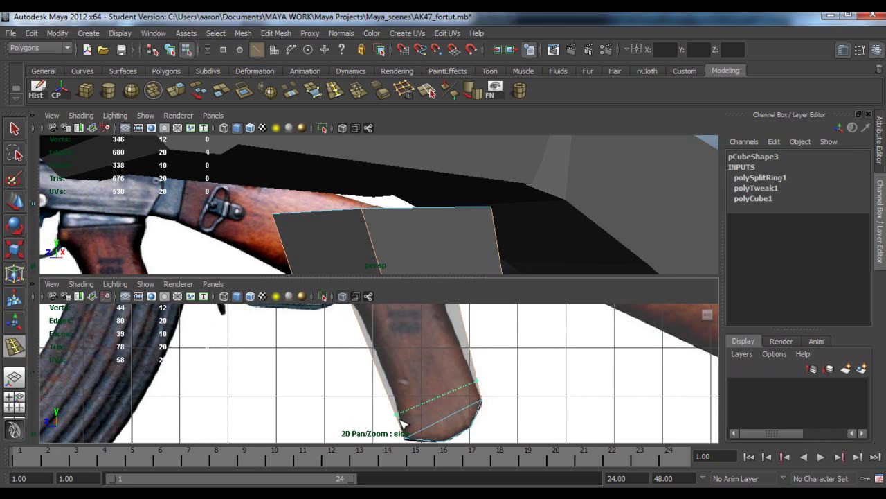
drag(402, 424, 413, 423)
click(385, 387)
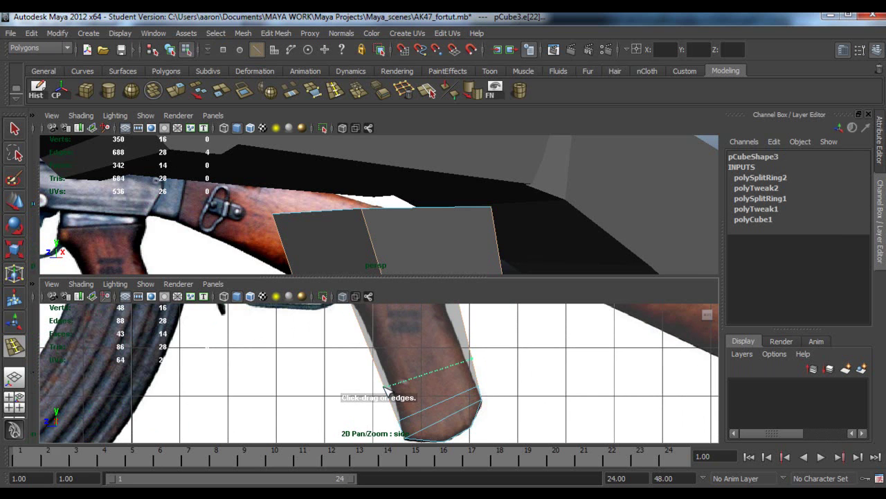
Fit the front and rear vertices of the lower new edge loop to the grip's outline
key(w)
right_drag(384, 386, 324, 270)
drag(369, 406, 409, 424)
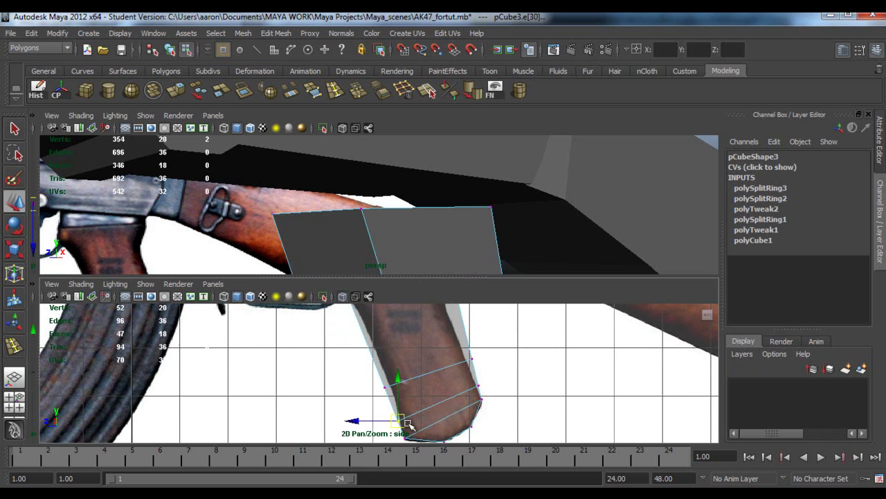
alt+right_drag(428, 421, 451, 420)
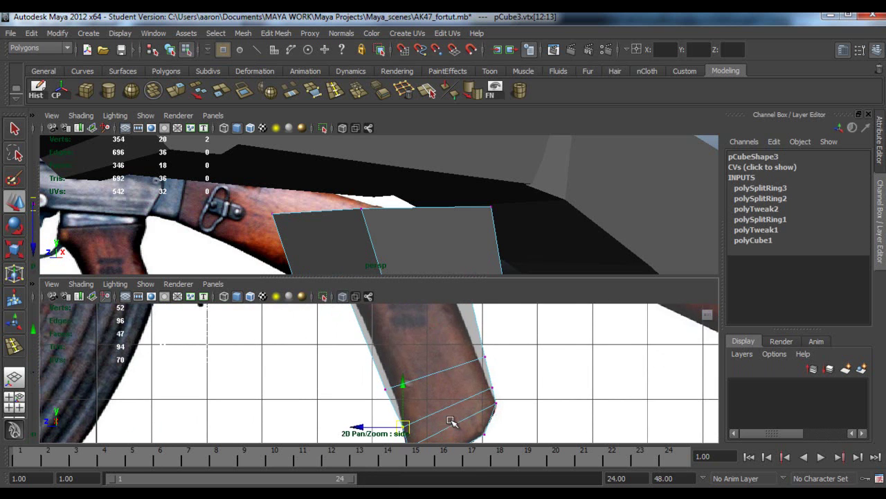
alt+middle_drag(451, 420, 425, 392)
alt+right_drag(426, 392, 456, 354)
drag(497, 364, 497, 365)
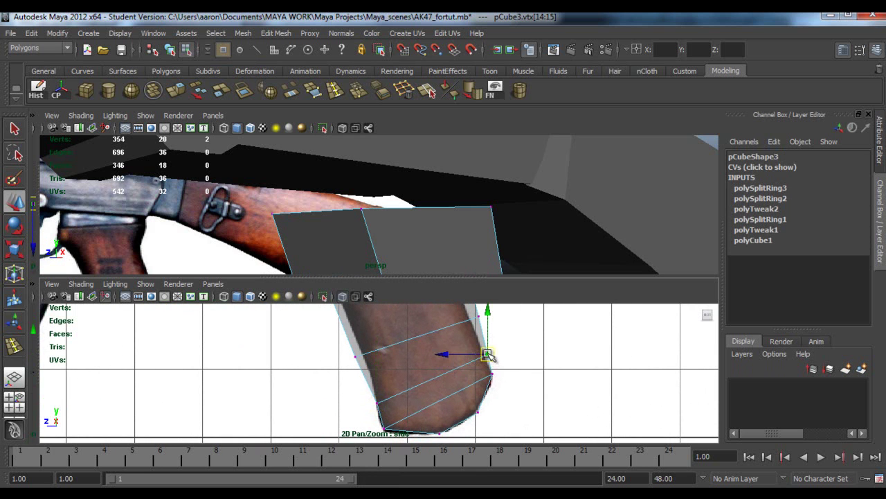
Fit the front and rear vertices of the upper new edge loop to the grip's outline
alt+middle_drag(482, 354, 496, 423)
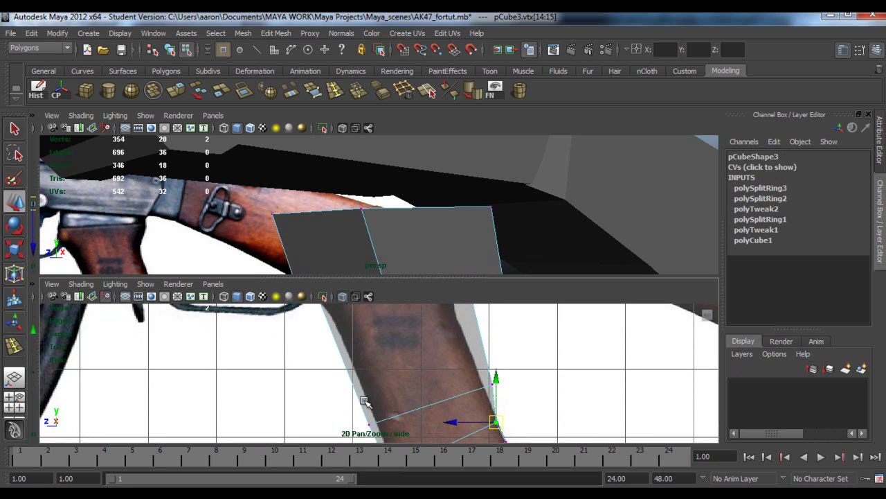
alt+middle_drag(365, 401, 344, 330)
drag(344, 331, 369, 339)
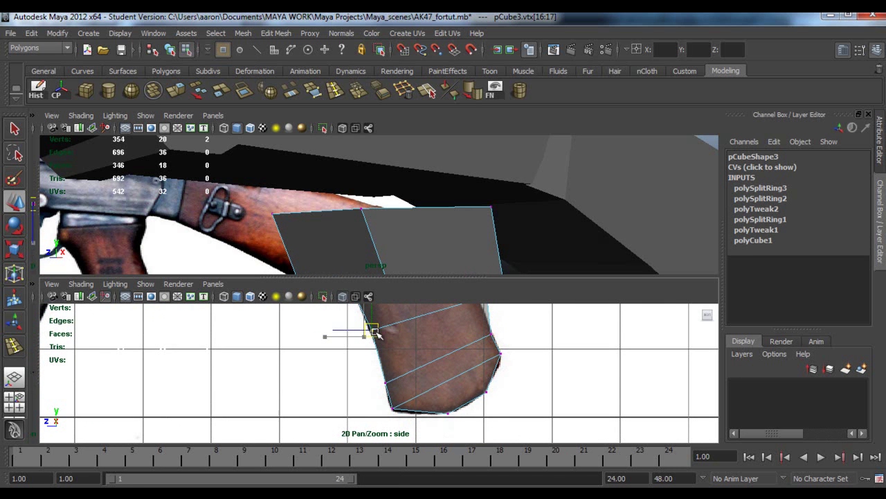
drag(375, 331, 375, 330)
alt+middle_drag(386, 380, 393, 454)
drag(381, 403, 378, 403)
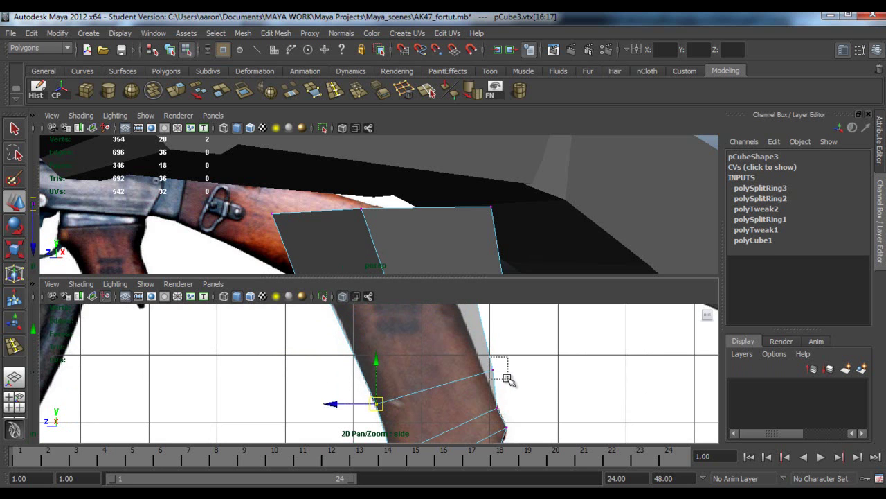
drag(508, 378, 509, 379)
drag(494, 370, 481, 367)
alt+middle_drag(442, 307, 477, 387)
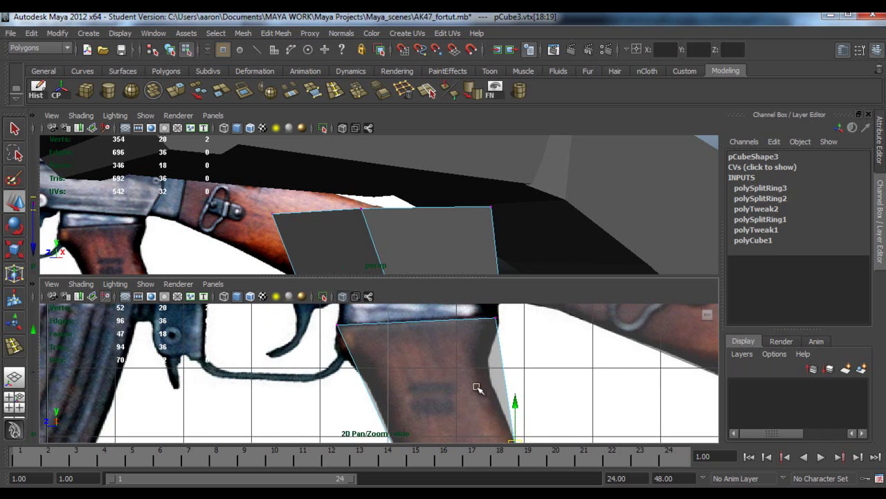
Insert an edge loop across the upper grip and fit its rear and front vertices to the reference outline
click(14, 346)
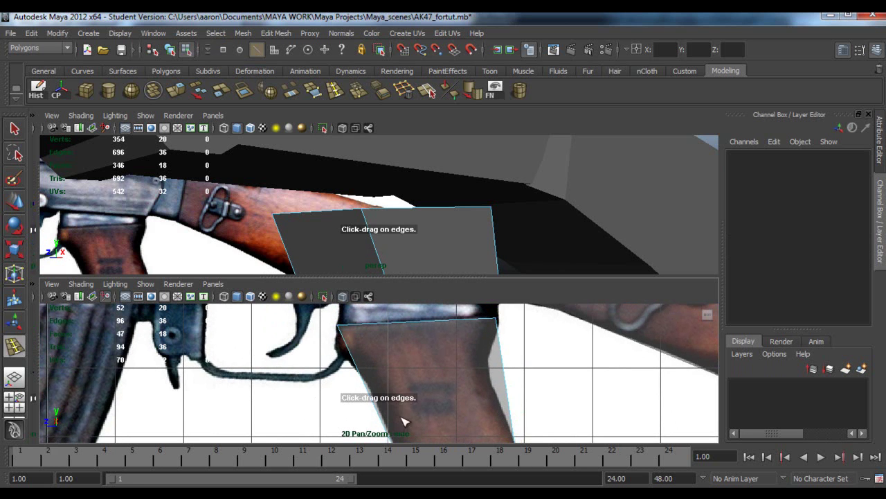
click(361, 379)
key(w)
right_drag(504, 361, 445, 276)
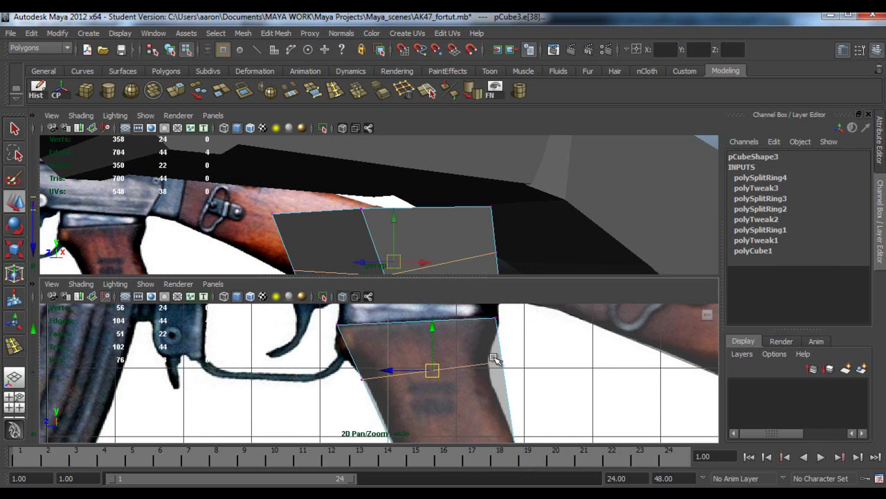
key(F9)
mouse_move(495, 359)
mouse_down()
mouse_move(510, 365)
mouse_move(490, 363)
mouse_move(491, 372)
mouse_up()
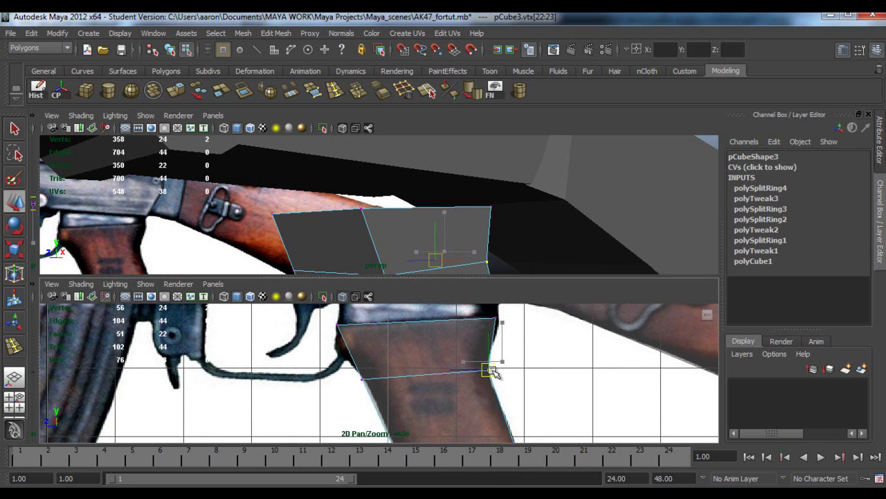
drag(338, 370, 378, 398)
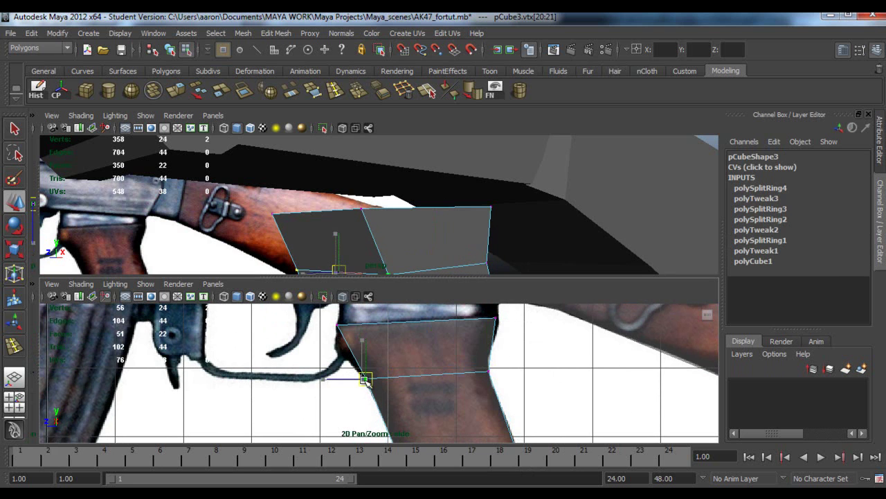
Insert an edge loop just below the grip's top edge and move its front vertices out to the outline
click(16, 346)
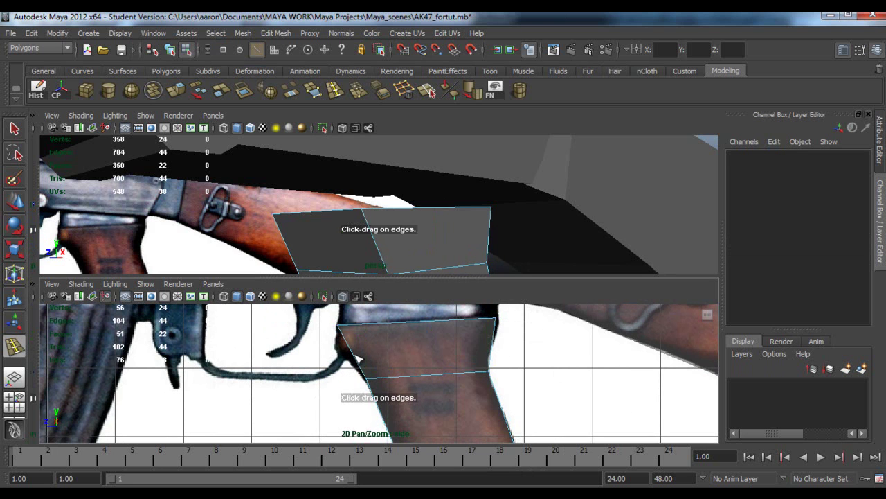
click(353, 350)
key(w)
right_drag(354, 275, 281, 270)
drag(320, 350, 340, 354)
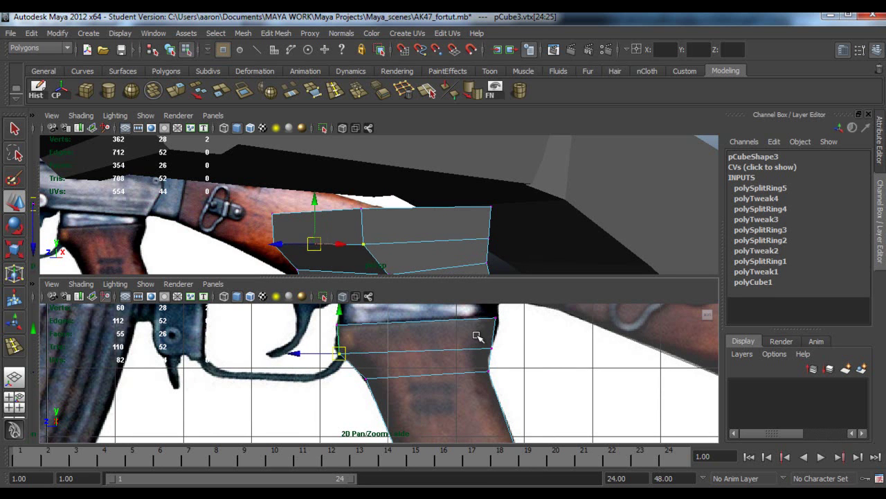
Nudge the top rear vertices of the grip onto the rear corner in the reference
drag(482, 316, 506, 327)
alt+middle_drag(513, 365, 516, 389)
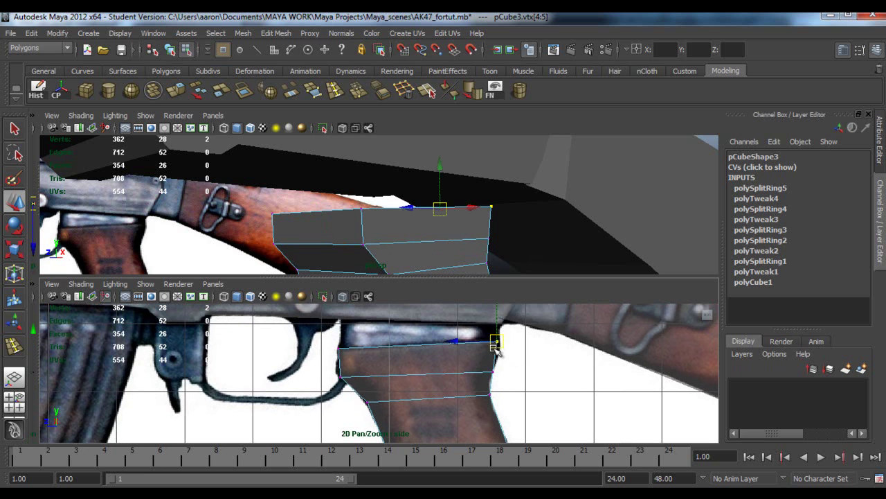
drag(496, 344, 499, 342)
Extrude the grip's top face and scale the new face slightly inward to form a narrow rim
right_drag(438, 294, 437, 301)
mouse_move(425, 248)
alt+mouse_down()
mouse_move(437, 247)
mouse_move(419, 255)
alt+mouse_up()
drag(408, 330, 428, 347)
alt+drag(437, 270, 451, 247)
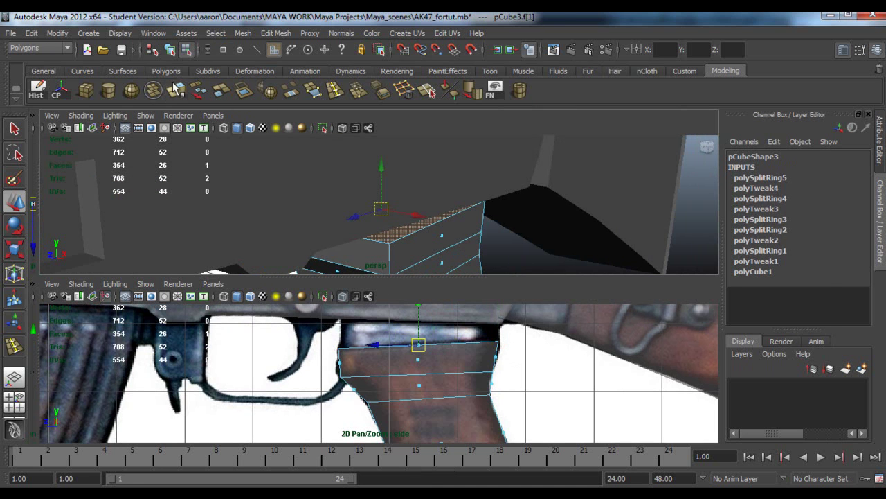
click(175, 89)
alt+drag(403, 231, 423, 206)
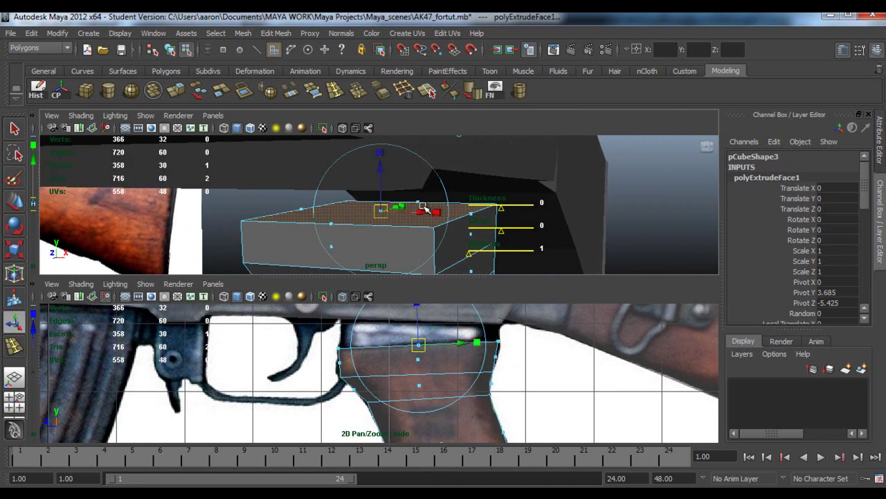
key(r)
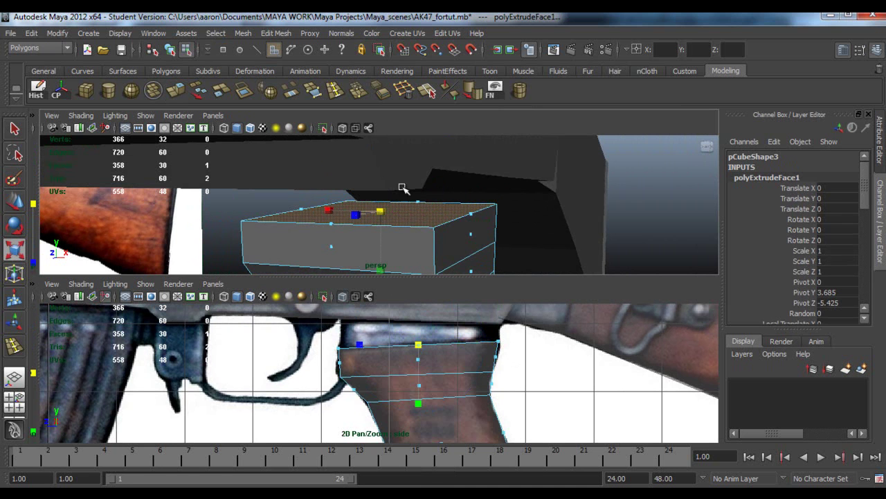
alt+drag(402, 188, 369, 186)
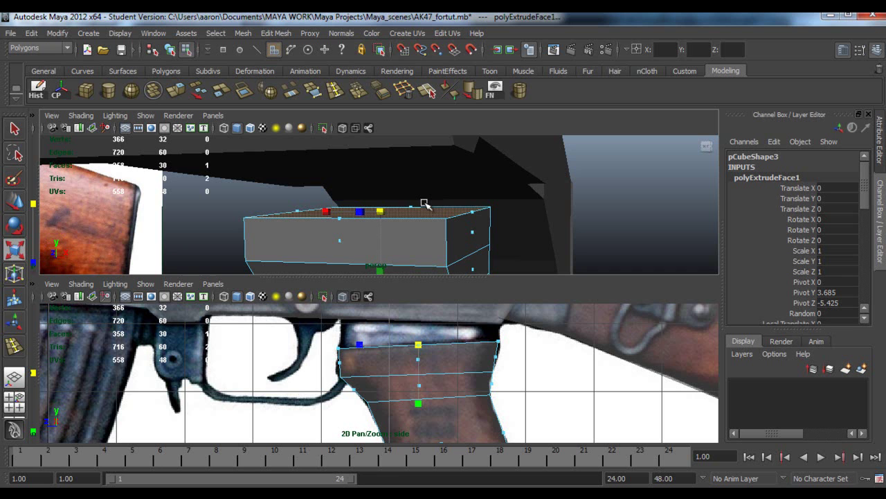
alt+drag(424, 206, 388, 210)
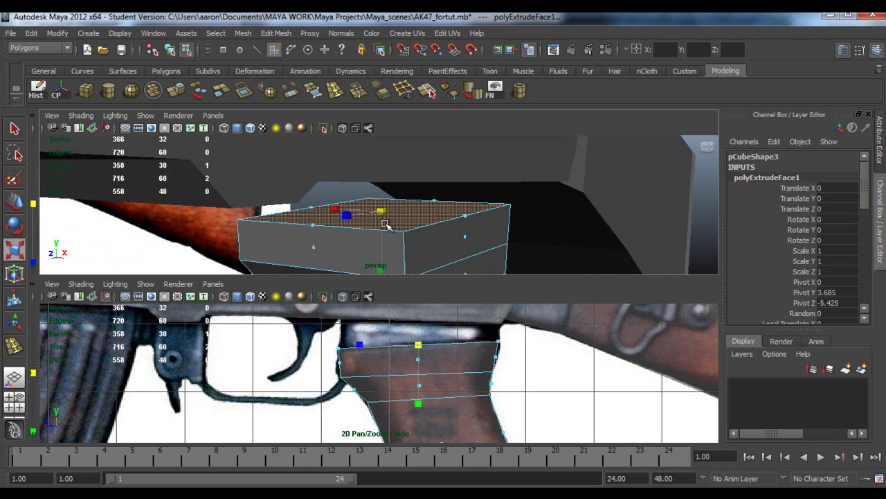
key(w)
key(r)
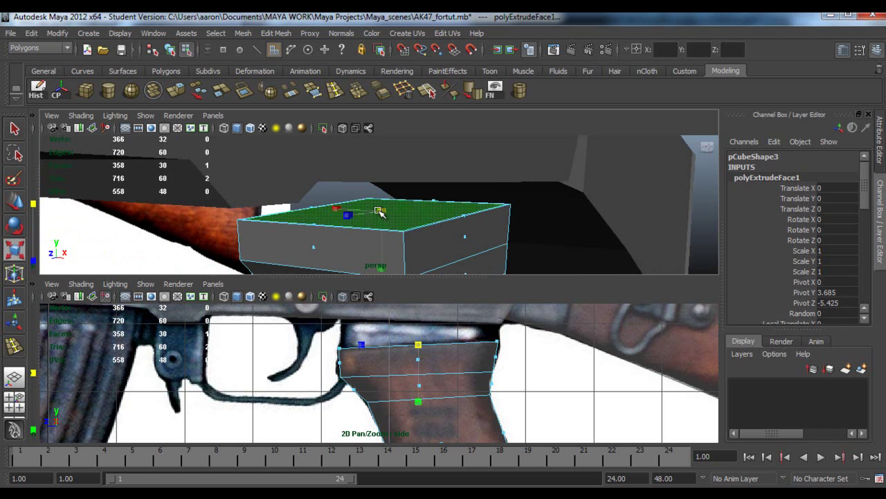
alt+drag(362, 212, 379, 220)
Extrude the inset top face up into the receiver and rotate it to match the receiver's underside, returning to object mode
key(g)
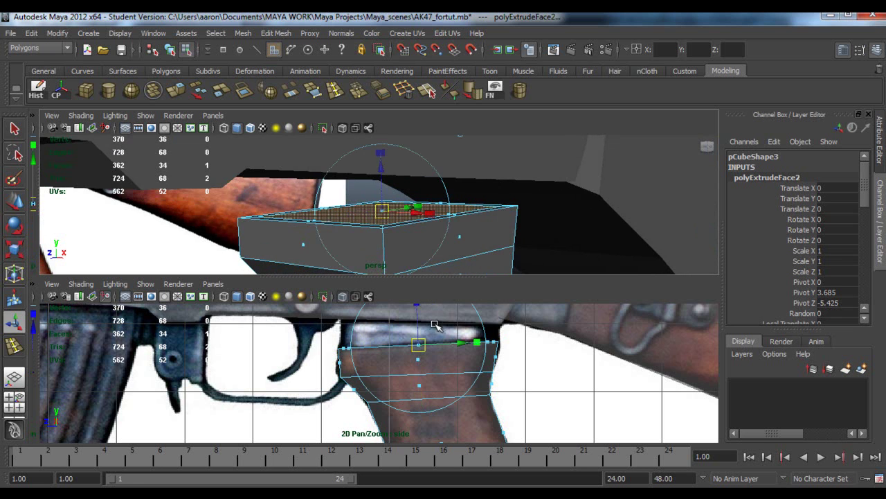
drag(418, 310, 414, 278)
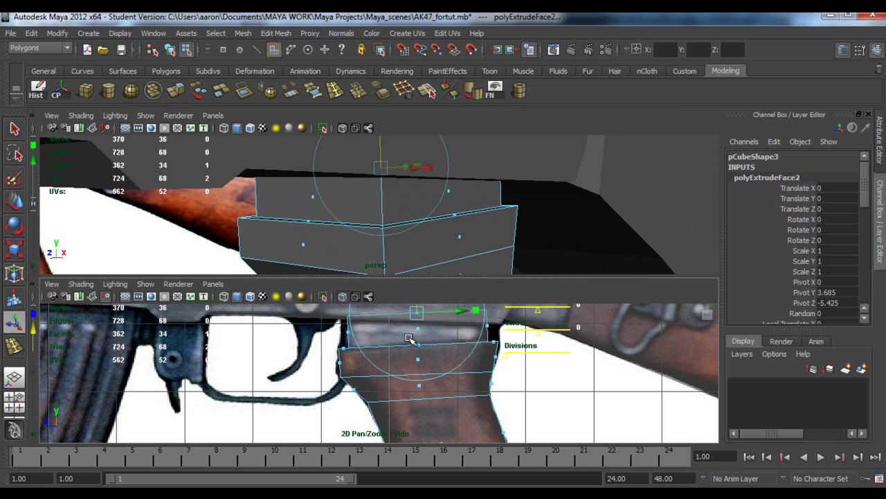
alt+middle_drag(411, 341, 423, 396)
key(e)
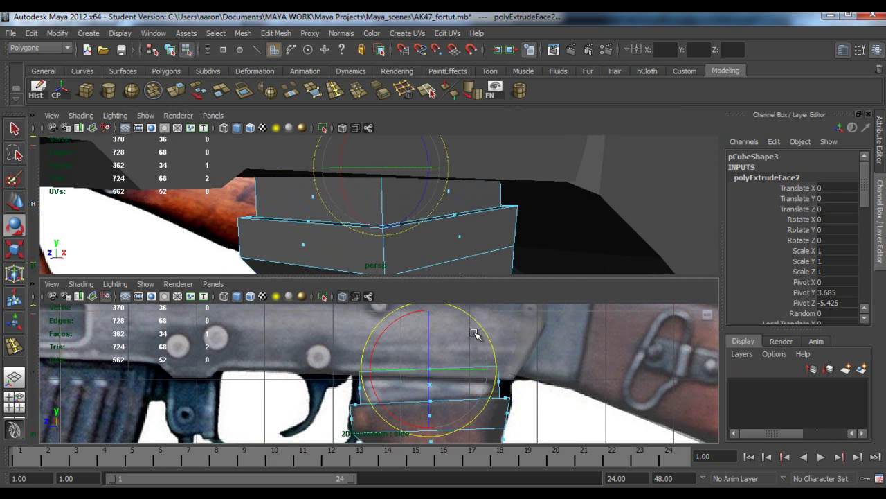
click(399, 320)
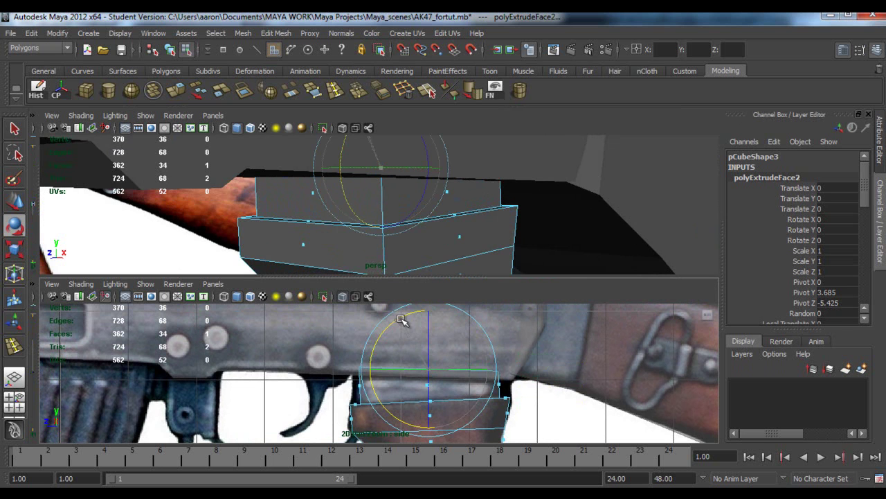
scroll(430, 243, down, 3)
alt+drag(443, 228, 433, 247)
right_drag(433, 246, 450, 234)
click(449, 233)
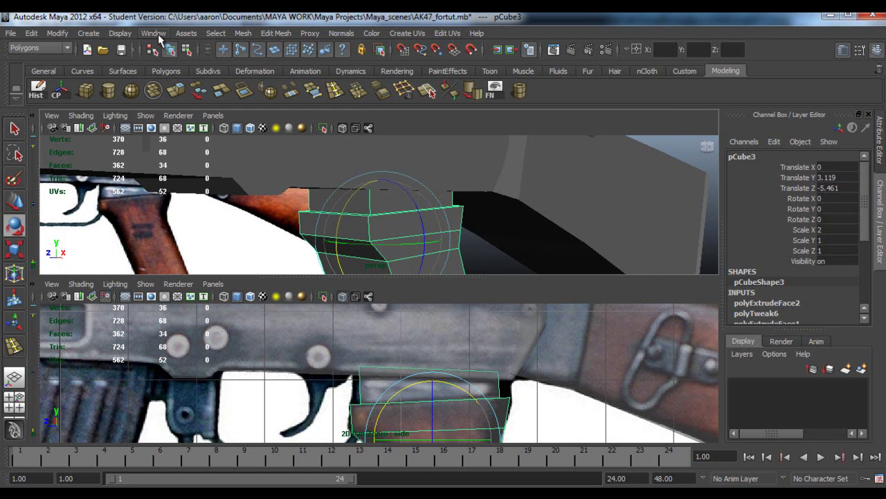
Check the undo queue settings in the preferences and save them
click(156, 34)
mouse_move(219, 102)
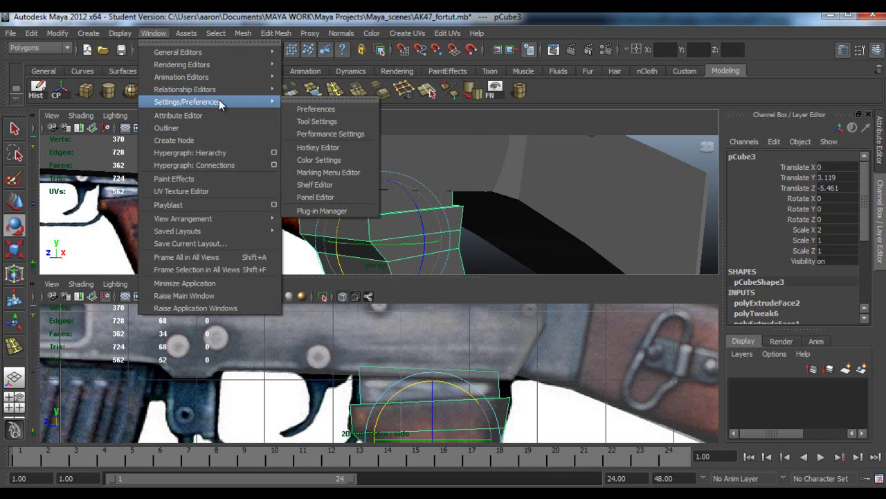
click(309, 109)
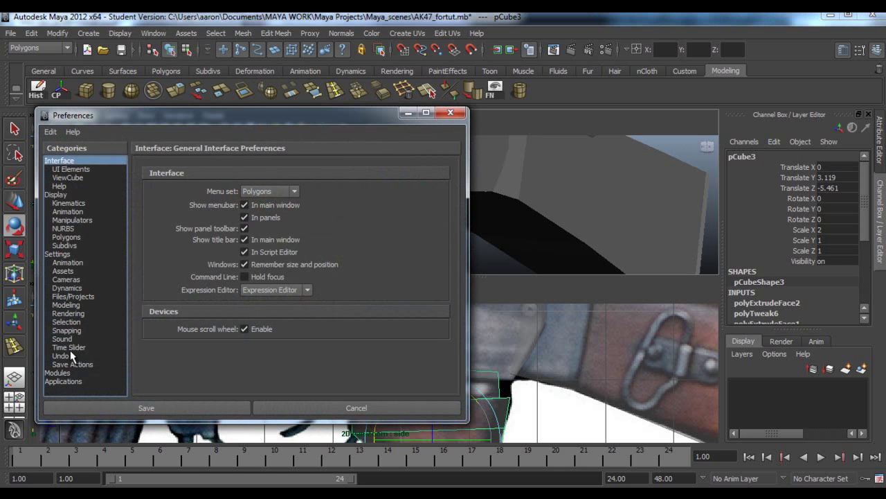
click(61, 355)
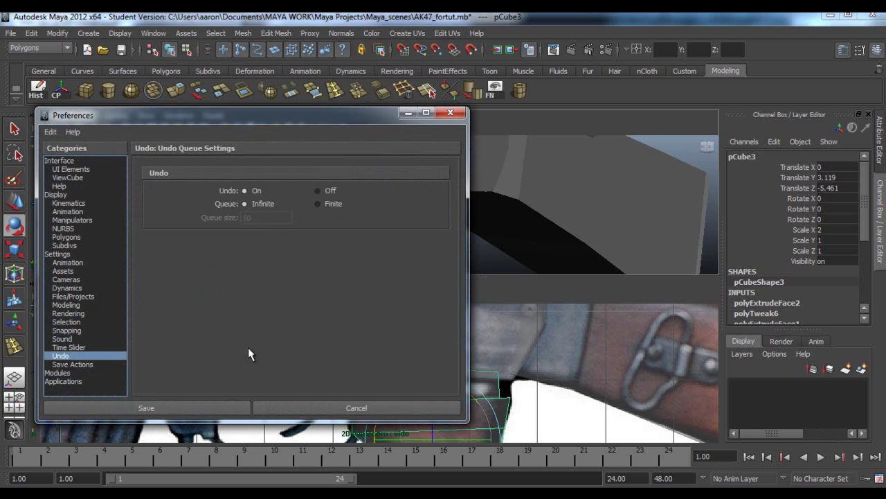
click(215, 408)
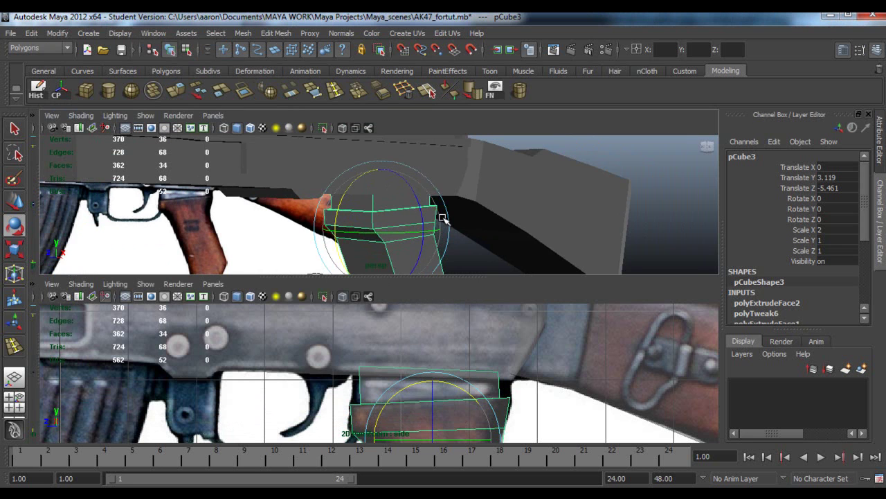
Save the scene, accepting the student version notice, and delete the grip's construction history
alt+drag(443, 219, 475, 214)
key(ctrl+s)
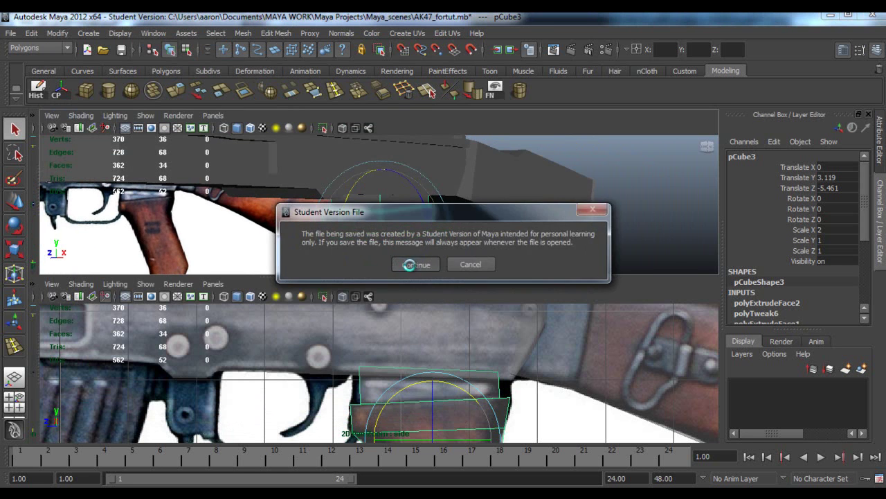
click(410, 265)
click(36, 89)
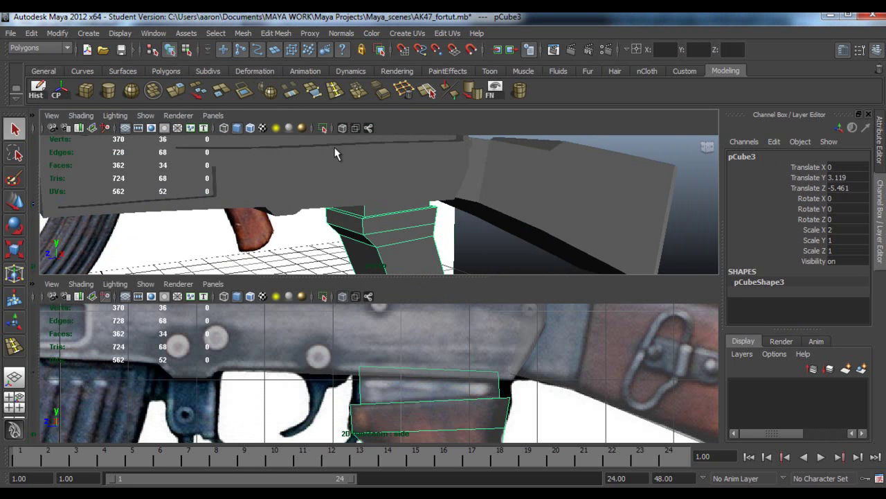
alt+drag(496, 217, 526, 216)
key(space)
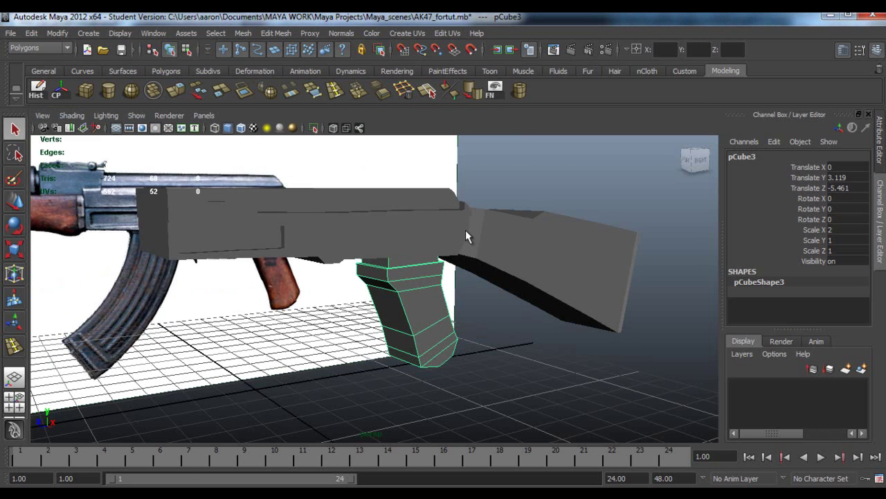
key(space)
key(space)
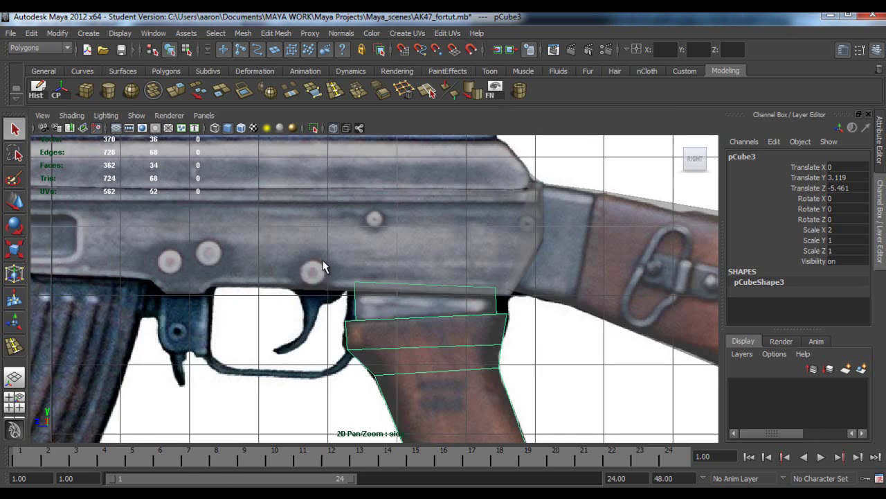
scroll(476, 391, up, 3)
alt+middle_drag(476, 384, 481, 389)
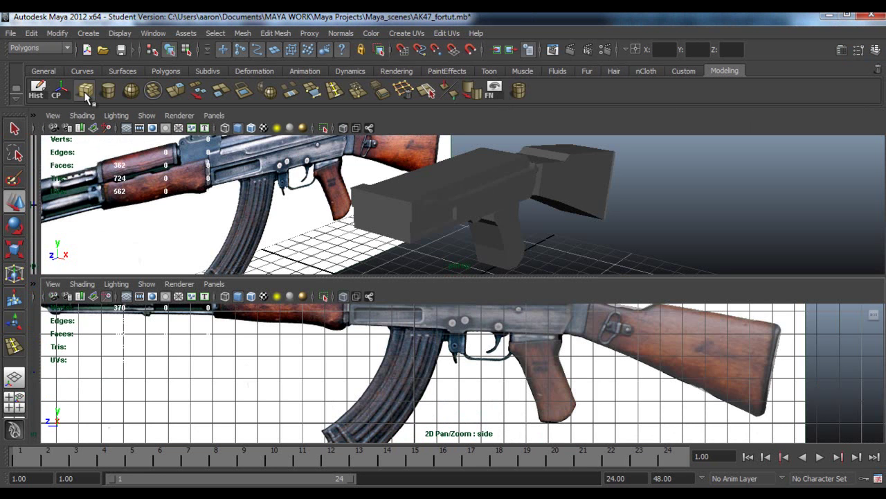
Create a polygon cube and move it up and back to the rear part of the receiver's top cover
click(86, 91)
drag(417, 385, 416, 355)
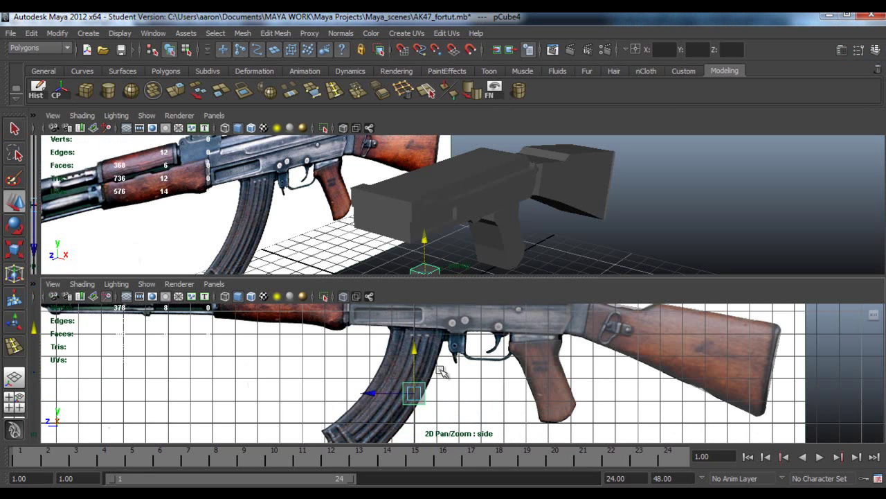
alt+middle_drag(440, 372, 493, 426)
drag(468, 405, 468, 338)
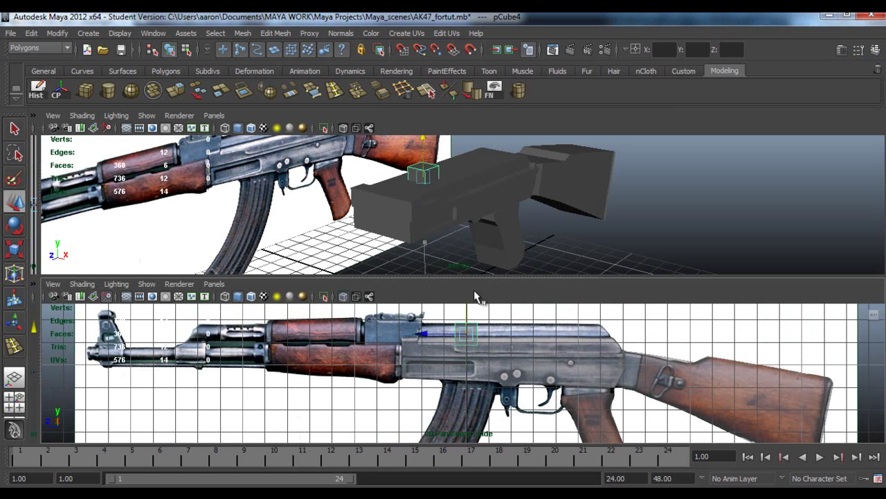
alt+middle_drag(487, 322, 483, 351)
scroll(483, 351, up, 3)
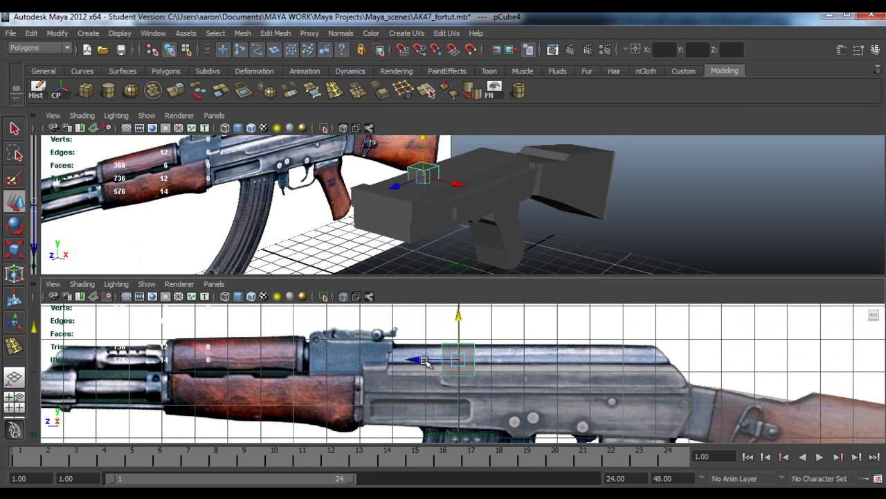
drag(426, 361, 590, 364)
Revisit the undo on/off and queue options in the preferences and save the preferences
click(122, 34)
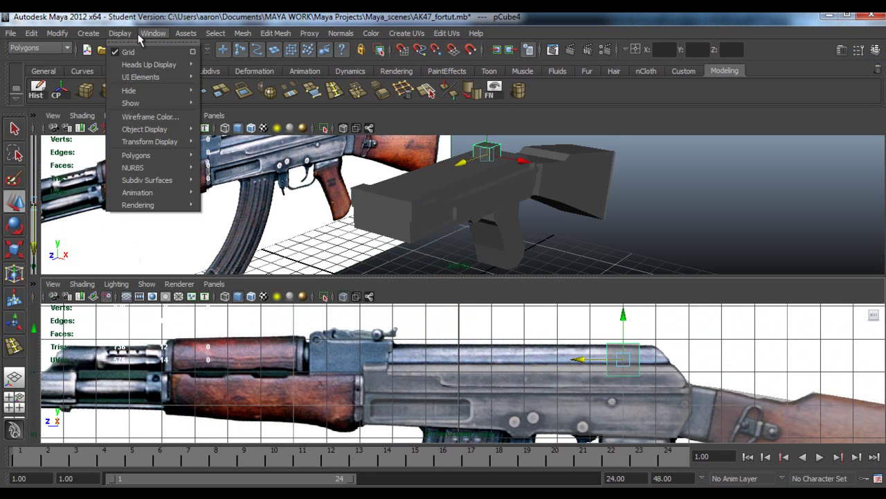
mouse_move(154, 33)
mouse_move(208, 102)
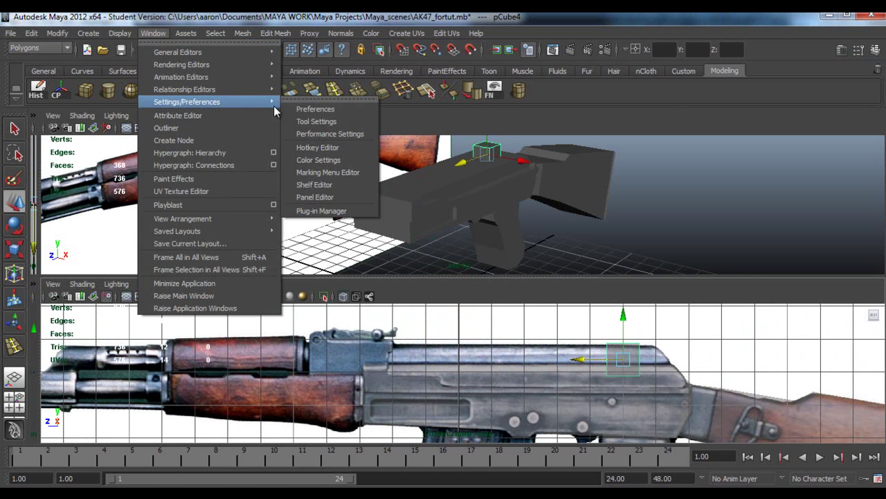
click(315, 103)
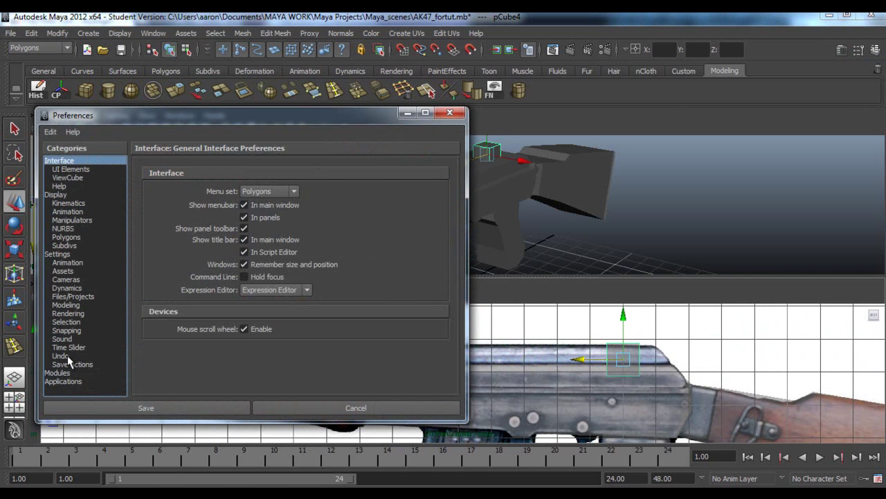
click(61, 355)
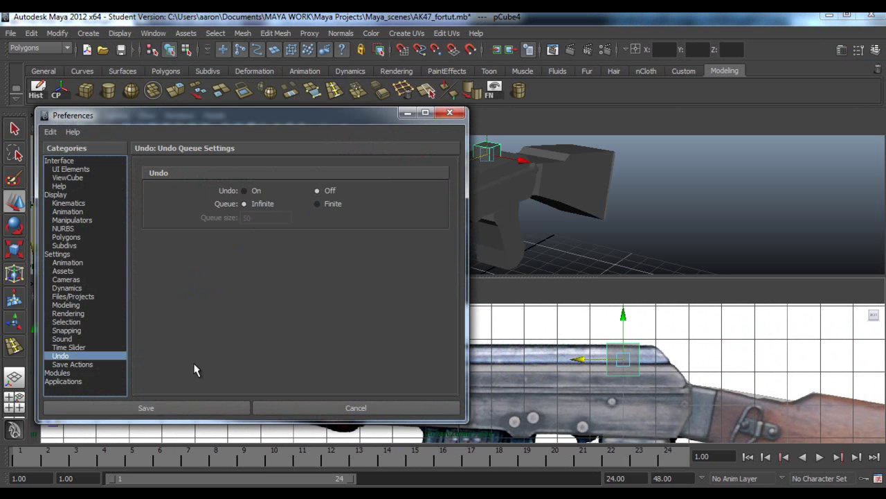
click(190, 408)
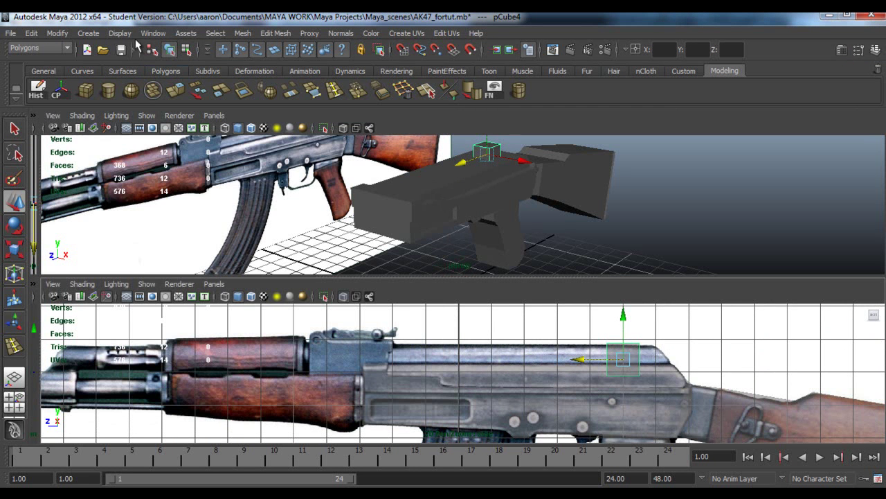
click(119, 33)
mouse_move(153, 33)
mouse_move(253, 109)
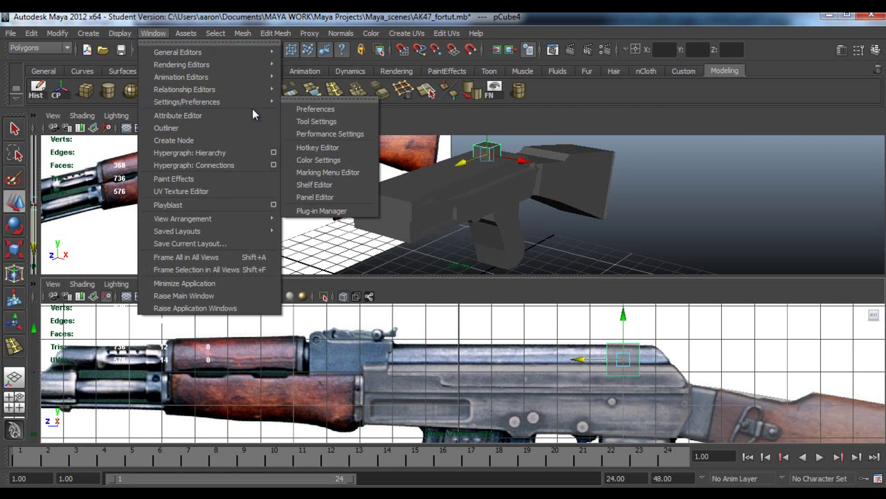
click(313, 110)
click(60, 355)
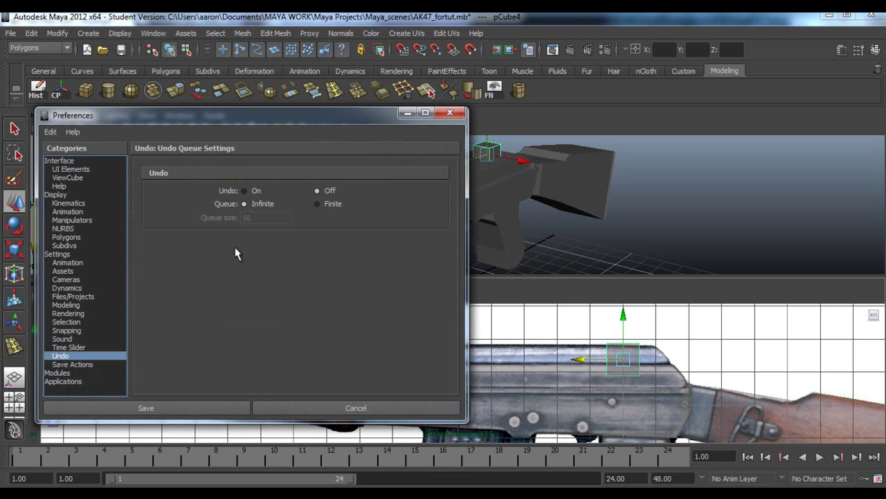
click(210, 408)
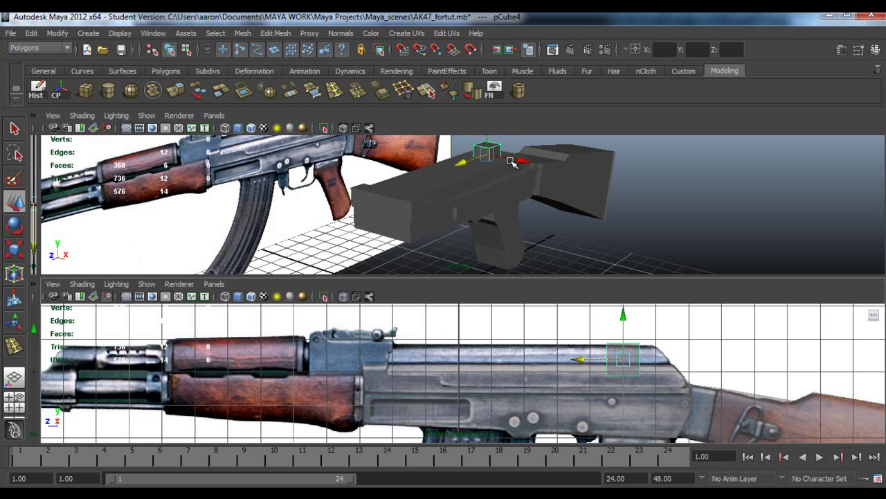
Replace the cube with a new polygon cube and raise it to the receiver's top cover in the side view
key(Delete)
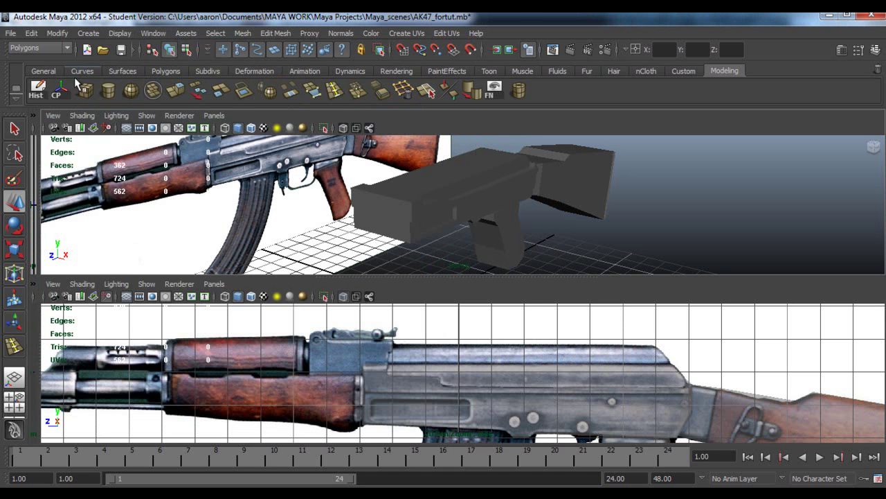
key(ctrl+z)
scroll(436, 367, down, 2)
alt+middle_drag(428, 376, 431, 316)
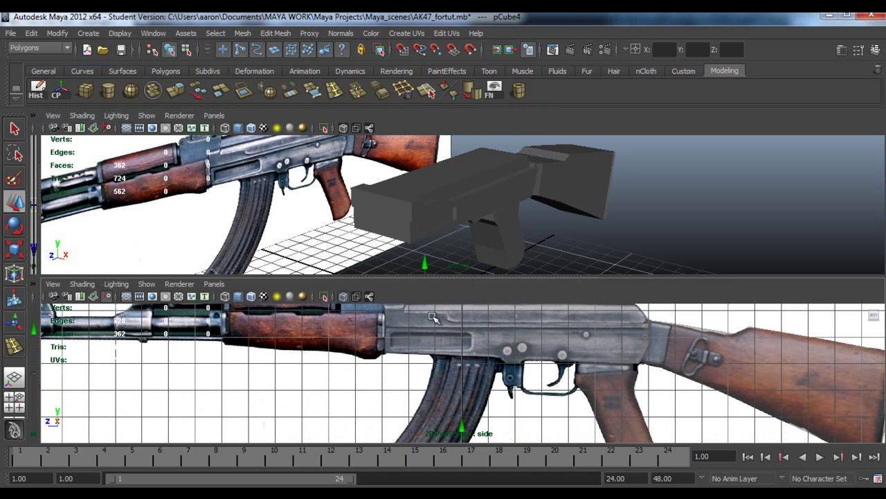
drag(462, 427, 479, 297)
alt+middle_drag(482, 335, 462, 399)
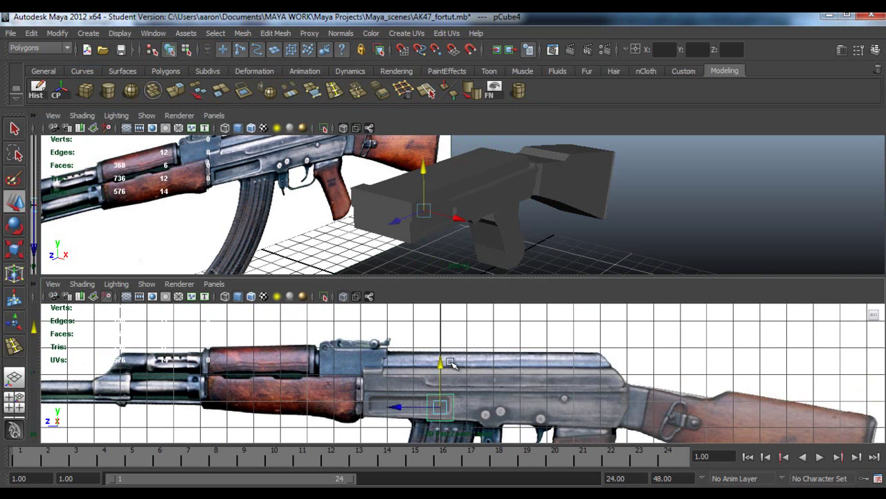
drag(442, 361, 447, 326)
scroll(444, 337, up, 1)
scroll(493, 242, up, 5)
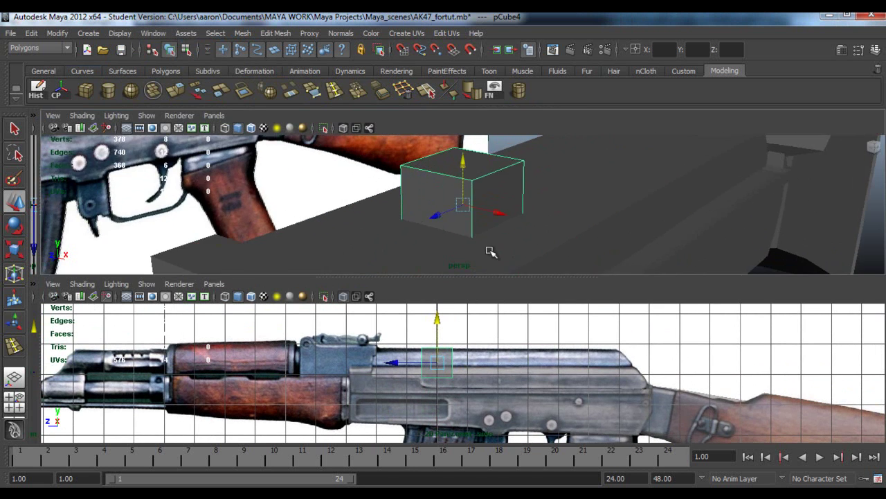
Widen the cube across the receiver by setting its Scale X to 2.5
alt+drag(503, 211, 528, 208)
key(r)
key(ctrl+a)
key(ctrl+a)
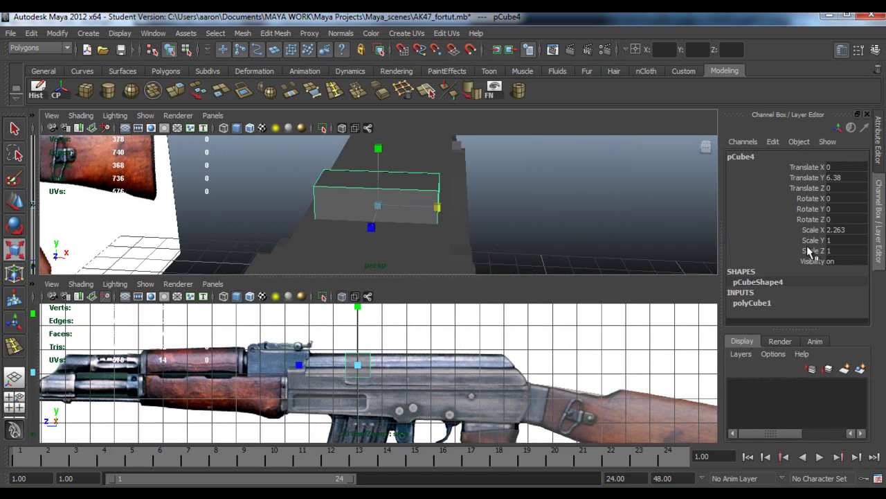
alt+drag(673, 206, 696, 204)
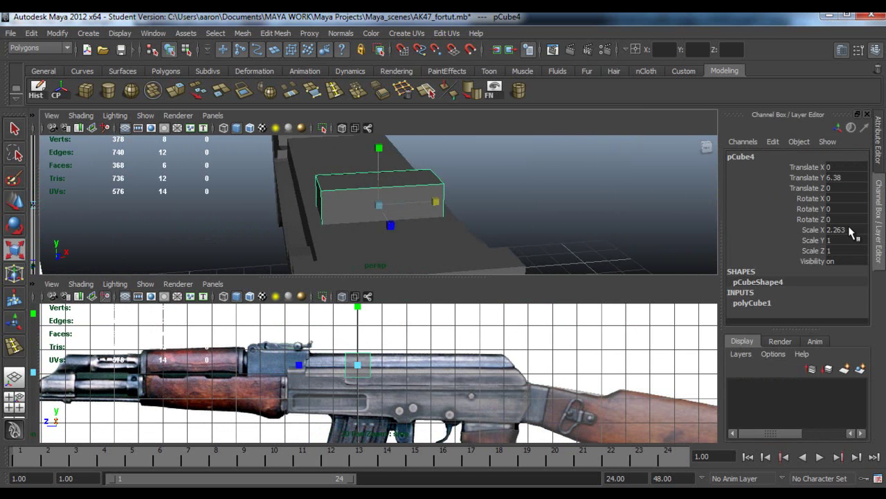
click(856, 228)
text(2.3)
key(Return)
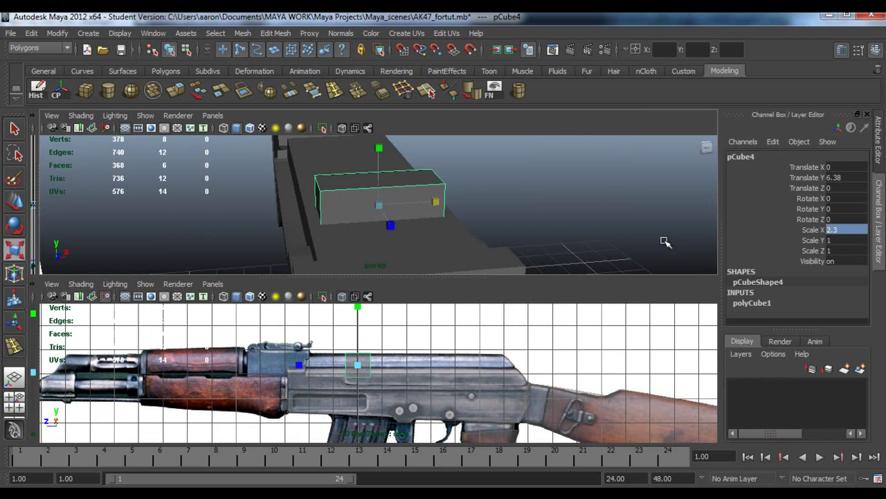
alt+drag(367, 191, 381, 202)
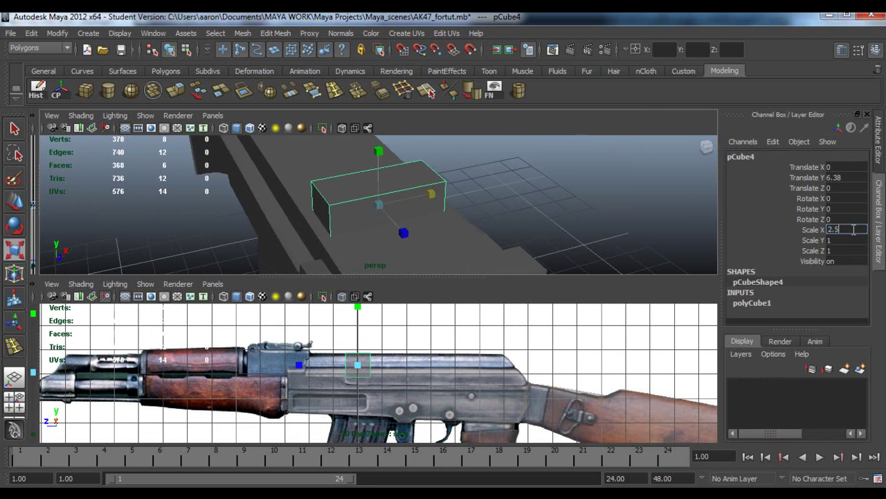
key(Return)
Move the cube back along the top cover to a Translate Z of about -2.55
alt+drag(461, 192, 379, 194)
key(w)
scroll(376, 371, up, 3)
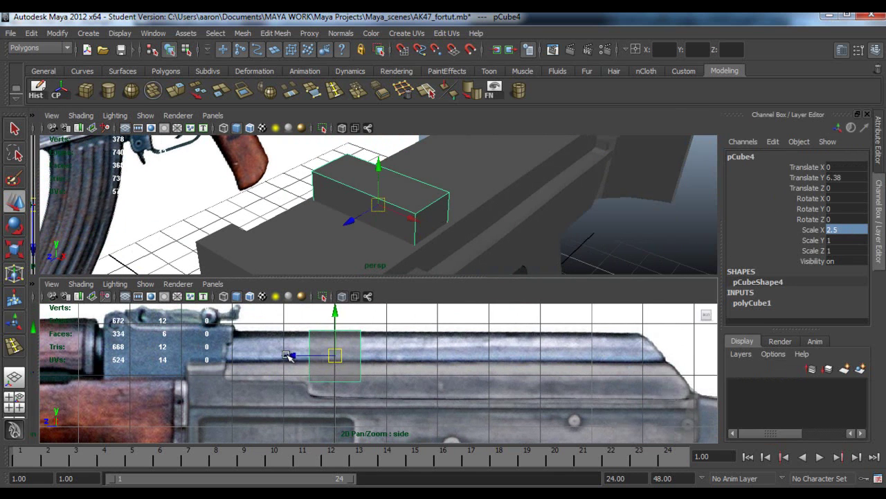
drag(289, 356, 444, 351)
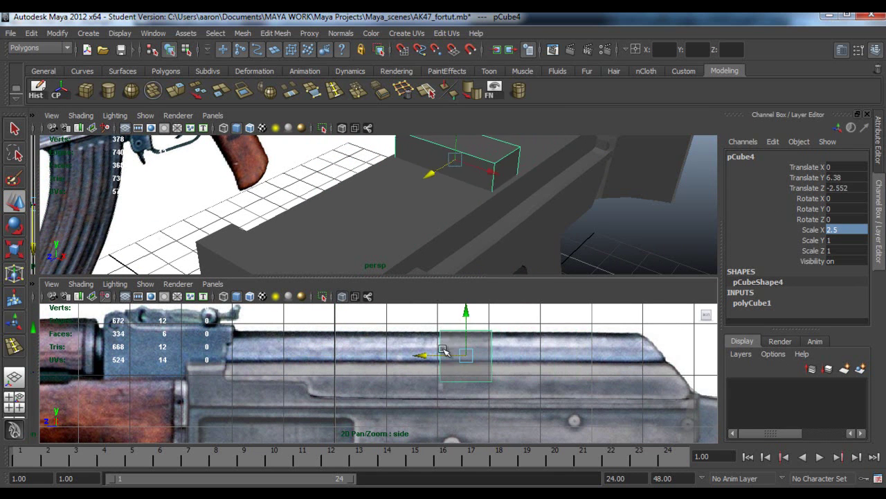
Stretch the cube by its end vertices, forward to the receiver's front and back to where the top cover starts sloping down
right_drag(447, 289, 396, 287)
drag(416, 312, 453, 391)
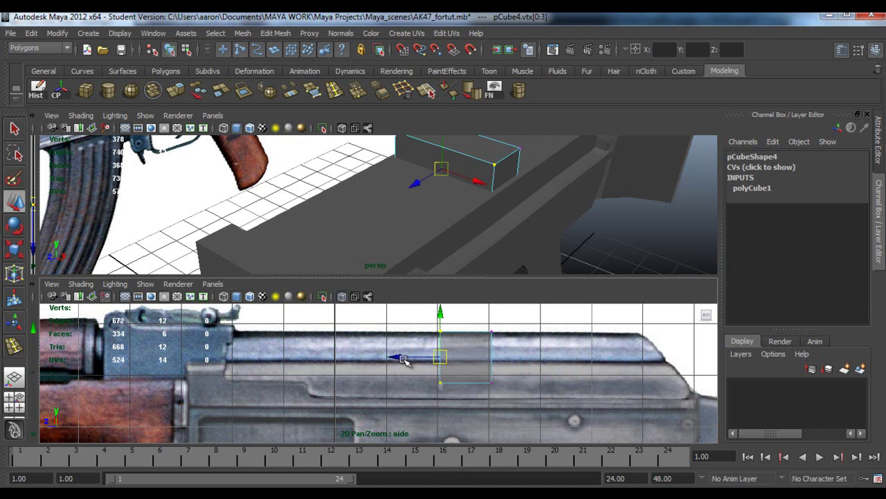
drag(390, 356, 119, 376)
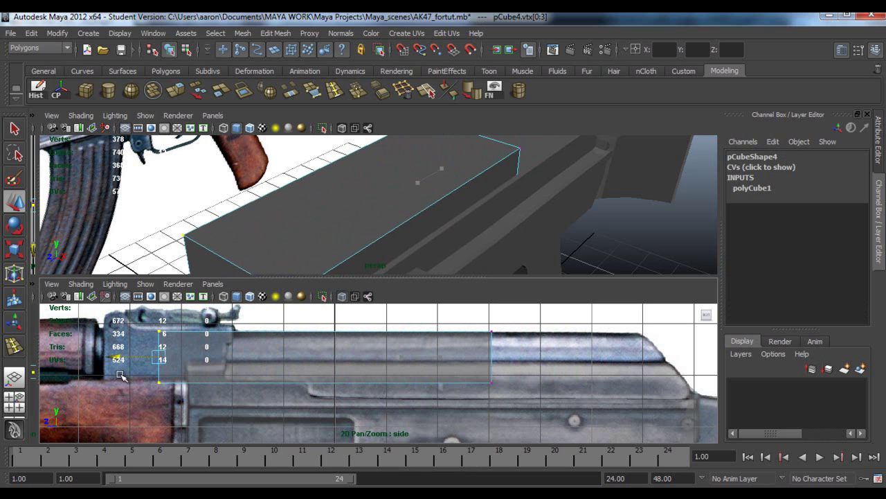
alt+drag(350, 182, 357, 160)
drag(264, 213, 290, 211)
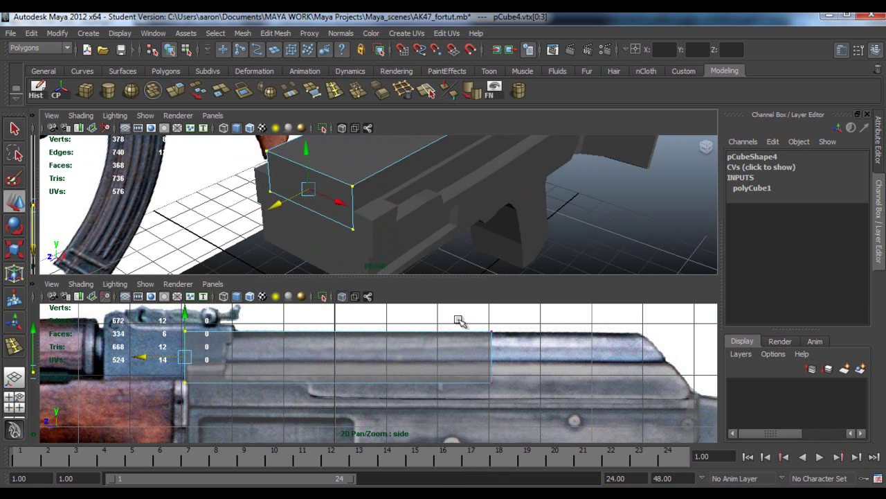
drag(459, 321, 512, 386)
drag(452, 352, 596, 358)
mouse_move(548, 204)
alt+mouse_down()
mouse_move(505, 245)
mouse_move(558, 212)
alt+mouse_up()
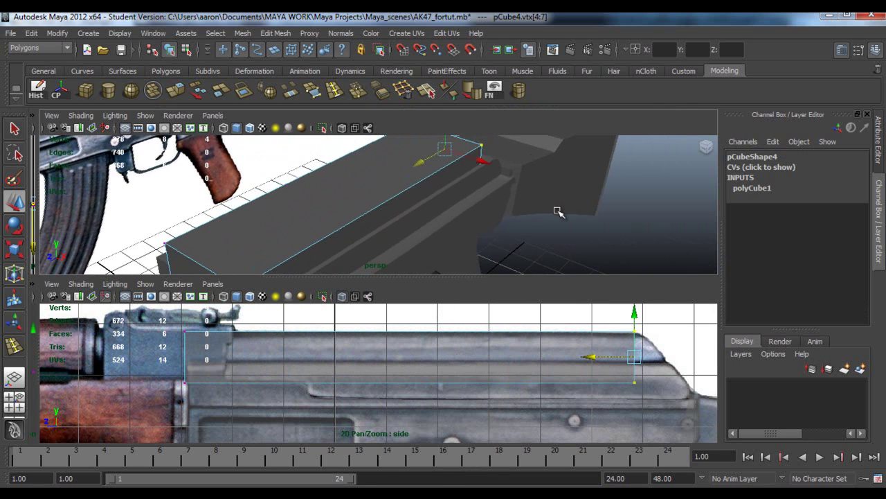
Extrude the cover's rear face a short distance backward in the side view
right_drag(598, 350, 616, 339)
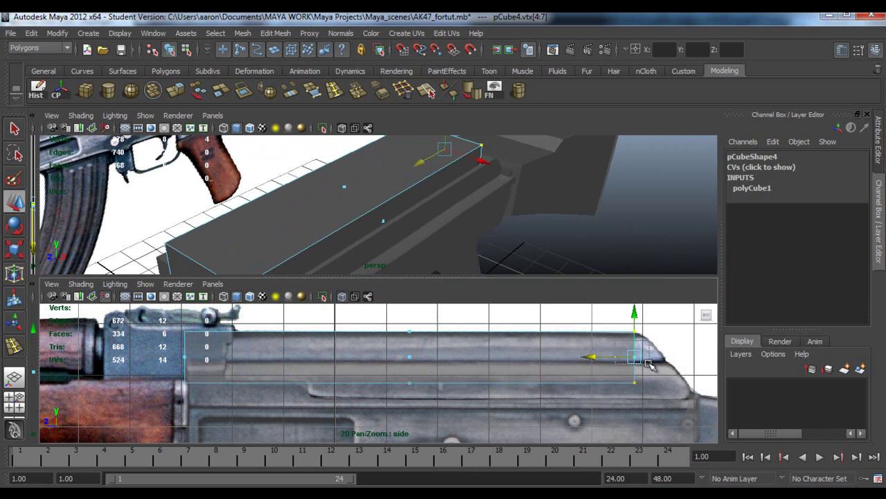
click(444, 180)
alt+drag(483, 151, 392, 135)
mouse_move(558, 207)
alt+mouse_down()
mouse_move(581, 212)
mouse_move(568, 211)
alt+mouse_up()
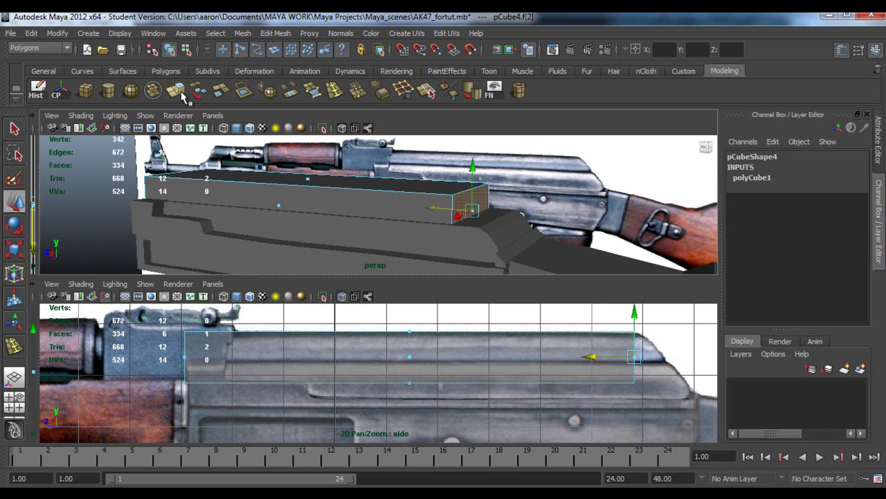
click(181, 93)
alt+middle_drag(661, 365, 510, 361)
scroll(511, 361, up, 2)
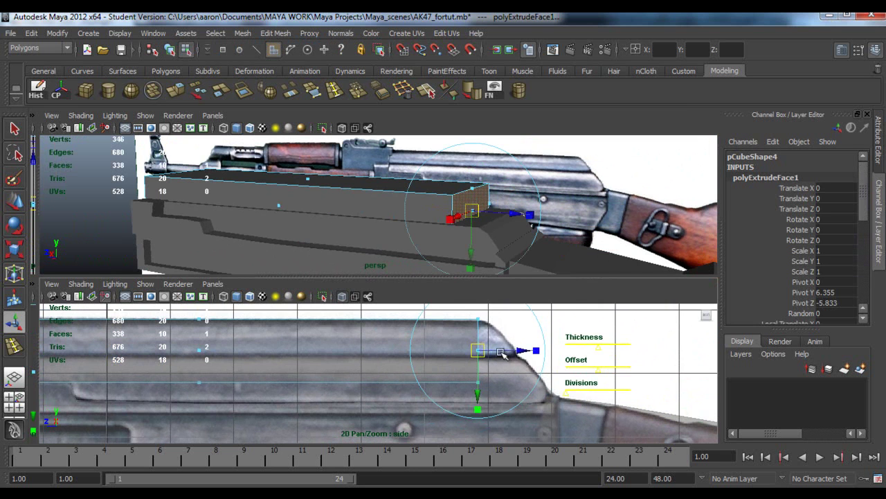
drag(512, 351, 527, 351)
Nudge the extrusion's starting edge loop backward and lower the rear top vertices to follow the start of the cover's slope
alt+middle_drag(512, 357, 476, 397)
scroll(475, 388, up, 2)
right_click(466, 363)
right_drag(468, 366, 467, 248)
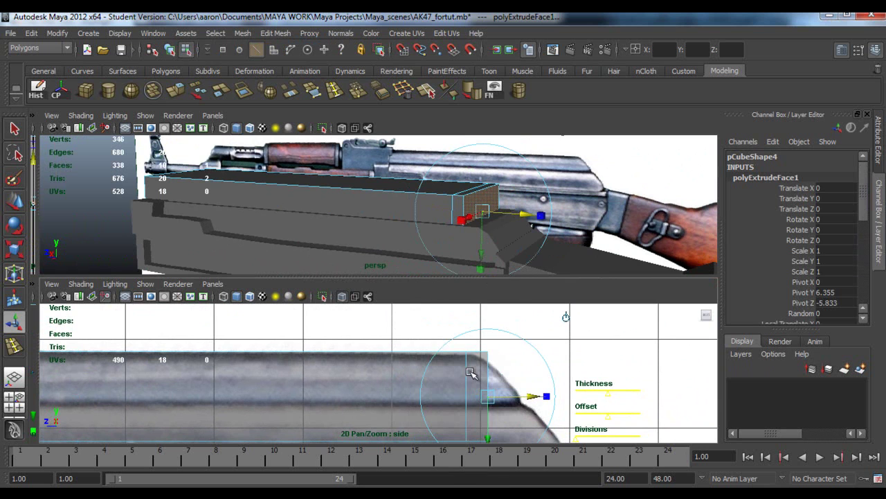
double_click(468, 371)
key(w)
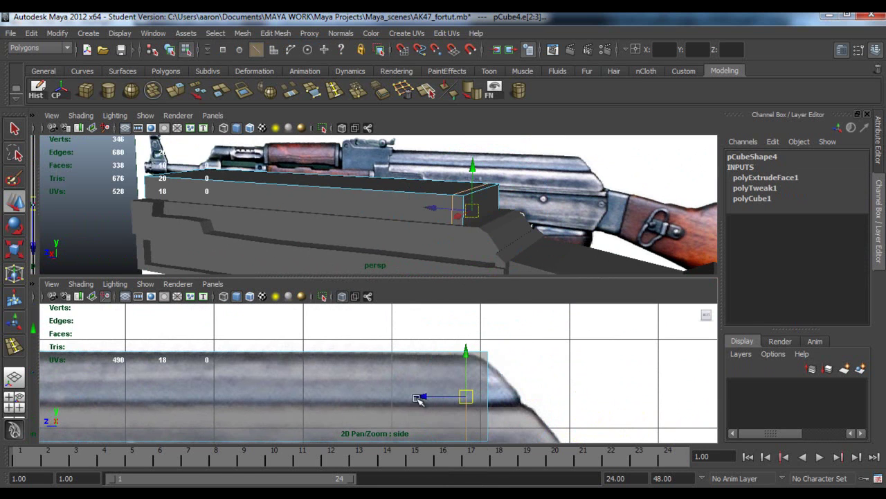
right_drag(491, 359, 491, 356)
drag(483, 374, 491, 325)
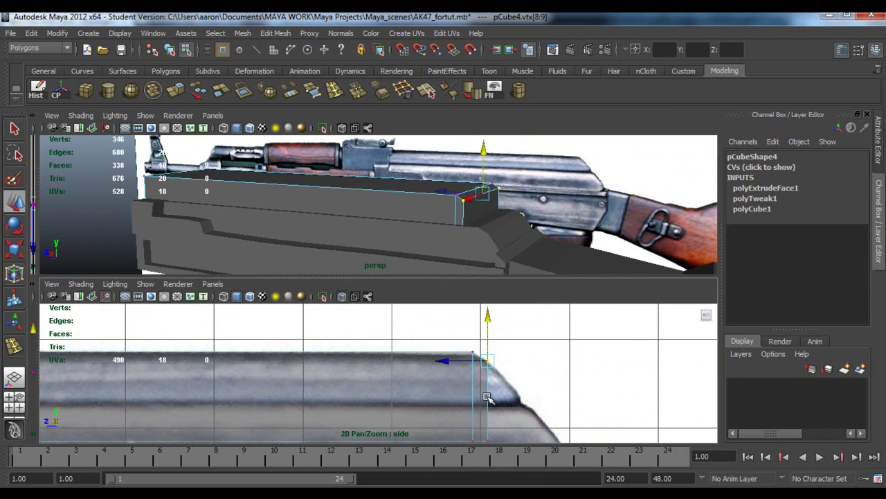
Extrude the rear face backward again and lower its top vertices onto the sloping outline in the reference image
right_drag(487, 396, 488, 307)
drag(491, 410, 553, 402)
click(177, 91)
right_drag(505, 366, 455, 275)
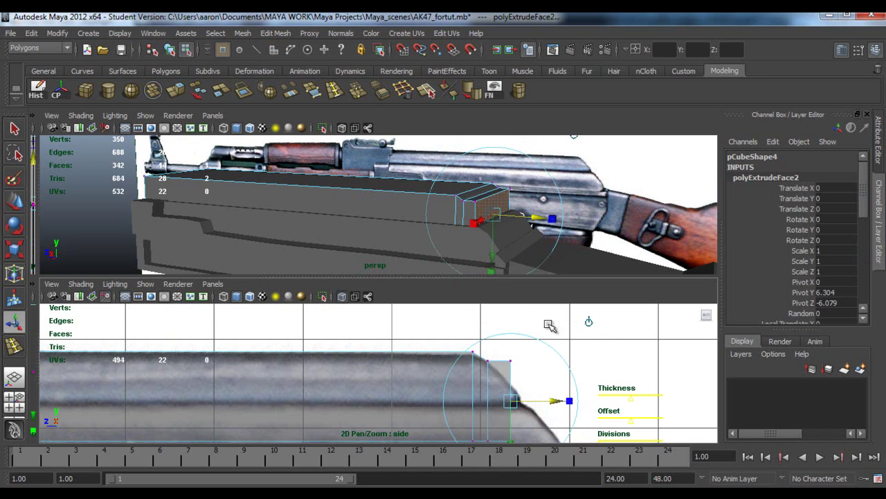
drag(549, 325, 501, 377)
key(w)
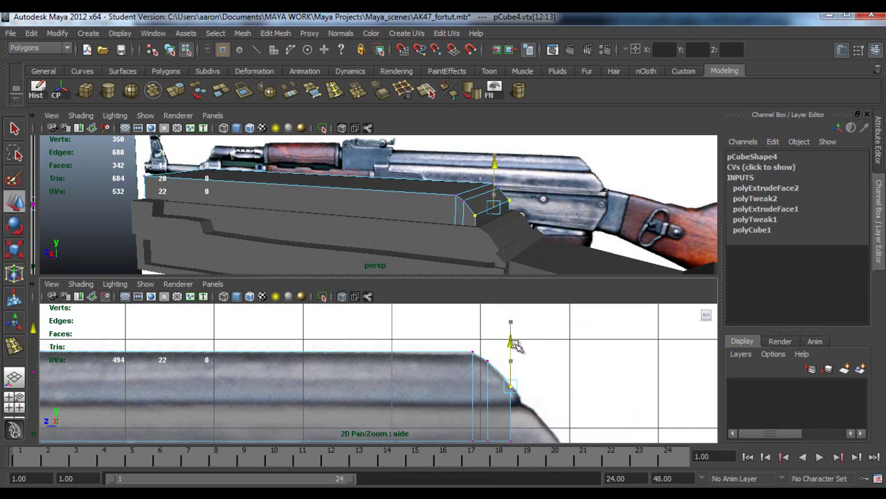
drag(515, 344, 515, 346)
Extrude the rear face a third short section and lower its top vertices to the foot of the cover's slope
alt+middle_drag(511, 398, 483, 360)
right_drag(481, 361, 484, 310)
drag(512, 361, 481, 380)
key(g)
drag(535, 376, 537, 376)
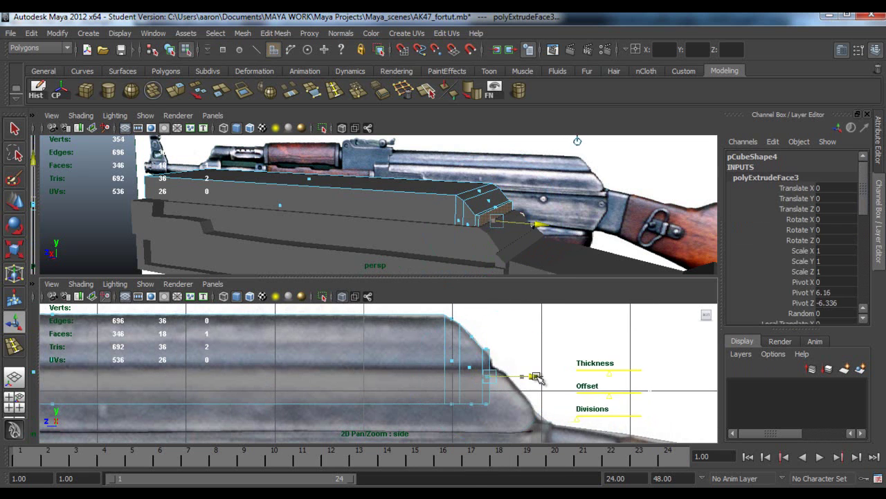
key(w)
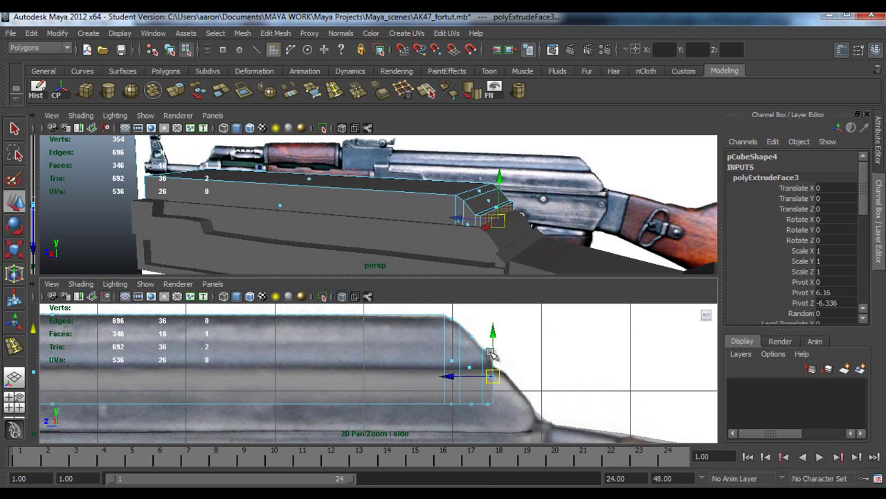
right_drag(476, 354, 430, 273)
mouse_move(491, 327)
mouse_down()
mouse_move(512, 366)
mouse_move(494, 315)
mouse_move(494, 325)
mouse_up()
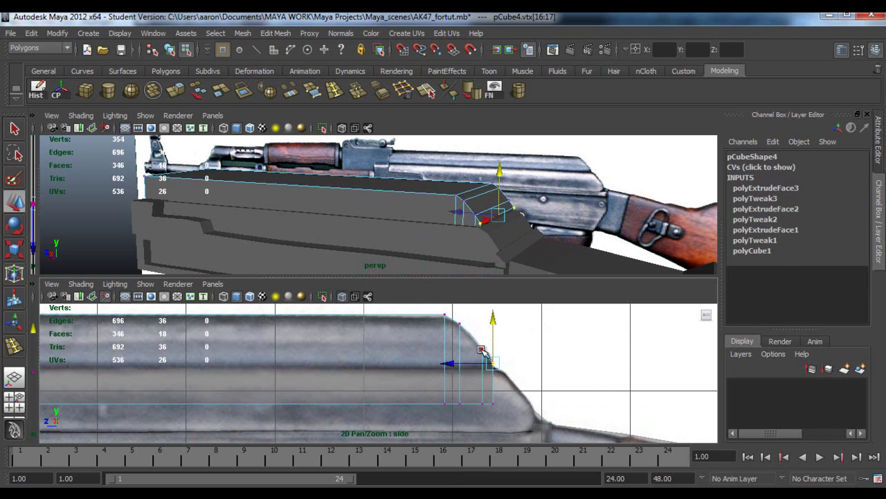
Raise all of the cover's bottom vertices to its lower line in the reference image
scroll(418, 389, down, 5)
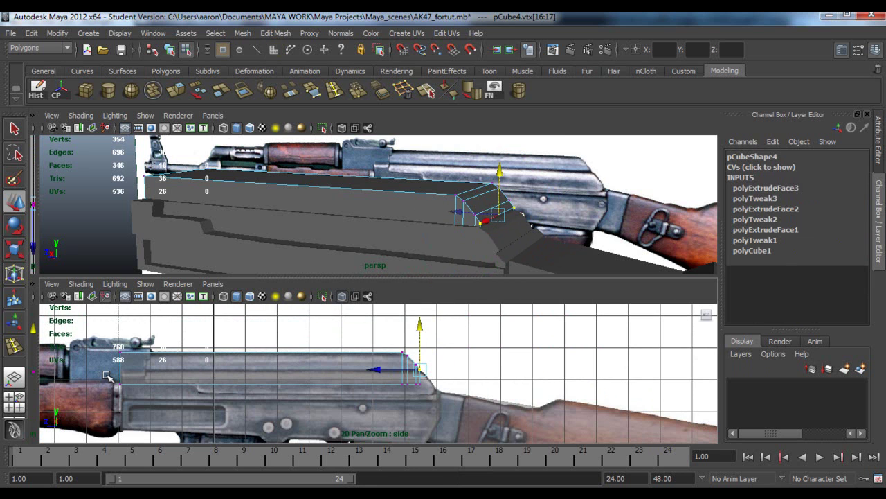
drag(471, 414, 471, 413)
scroll(300, 359, up, 2)
drag(230, 350, 232, 334)
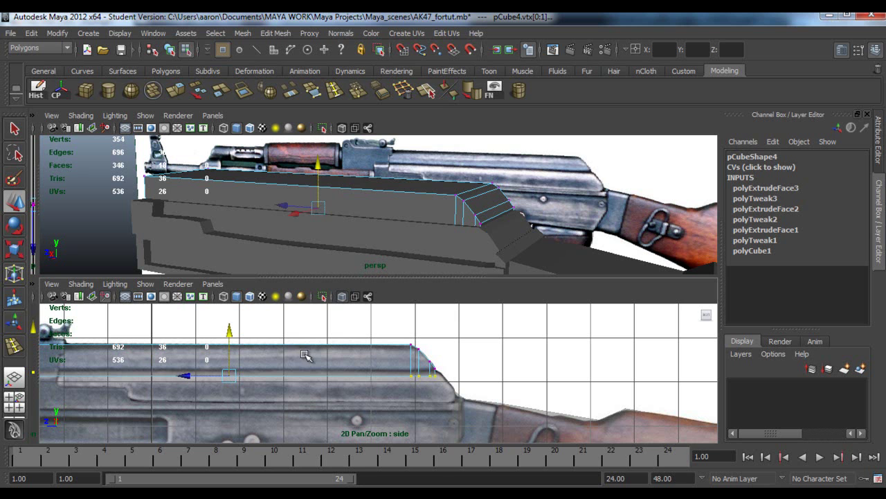
Select the faces along the cover's underside and delete them
right_drag(303, 353, 303, 315)
alt+middle_drag(152, 358, 212, 358)
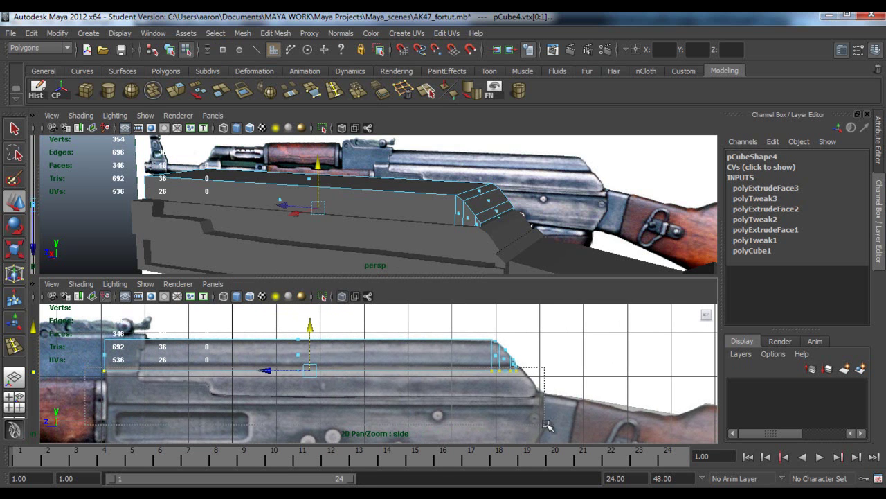
drag(547, 425, 547, 425)
key(Delete)
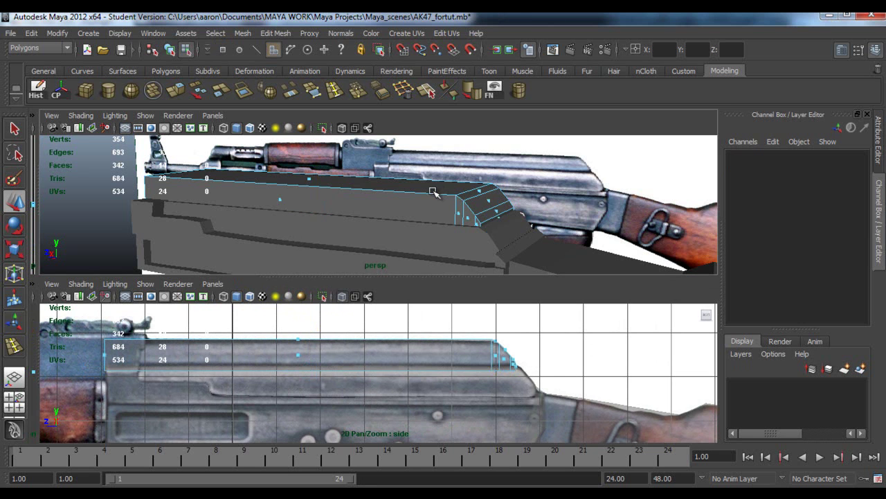
Preview the whole cover with smoothing, inspect its rear end and return to the unsmoothed display
right_drag(433, 192, 432, 164)
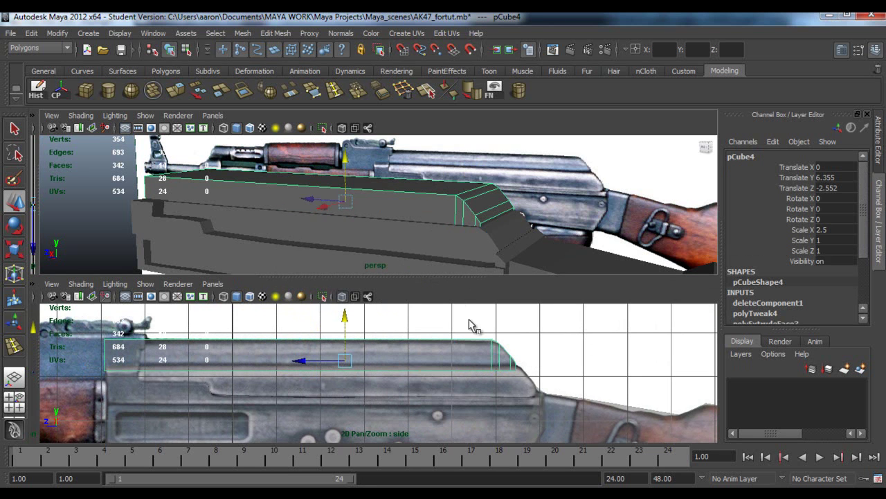
key(3)
alt+drag(441, 218, 380, 231)
key(1)
scroll(414, 327, up, 2)
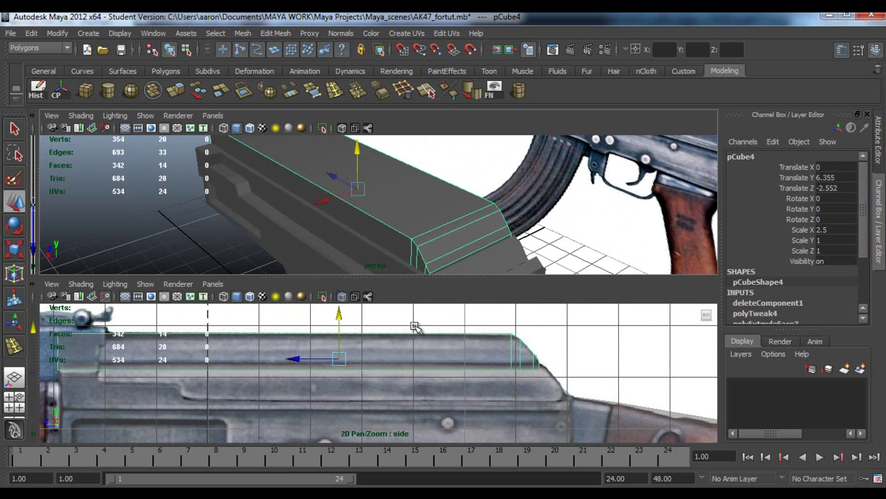
Insert an edge loop around the cover's sides just below its top edge
click(11, 346)
click(513, 347)
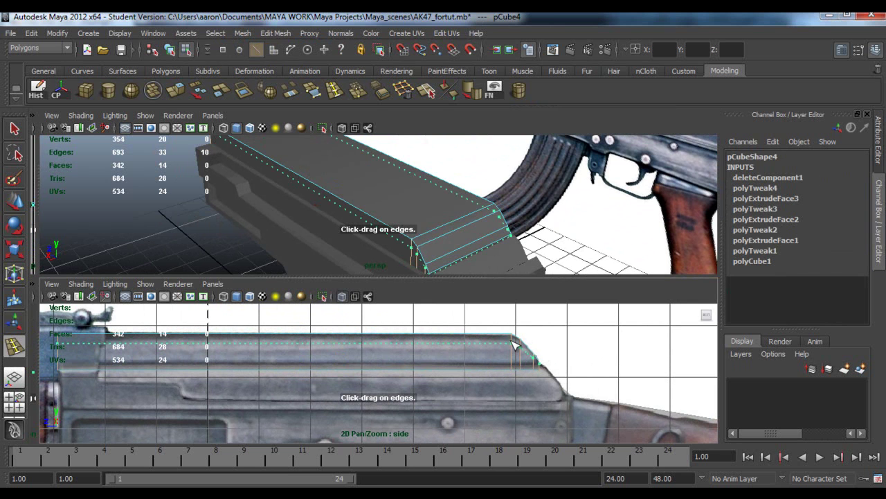
click(512, 344)
alt+drag(391, 251, 415, 214)
key(q)
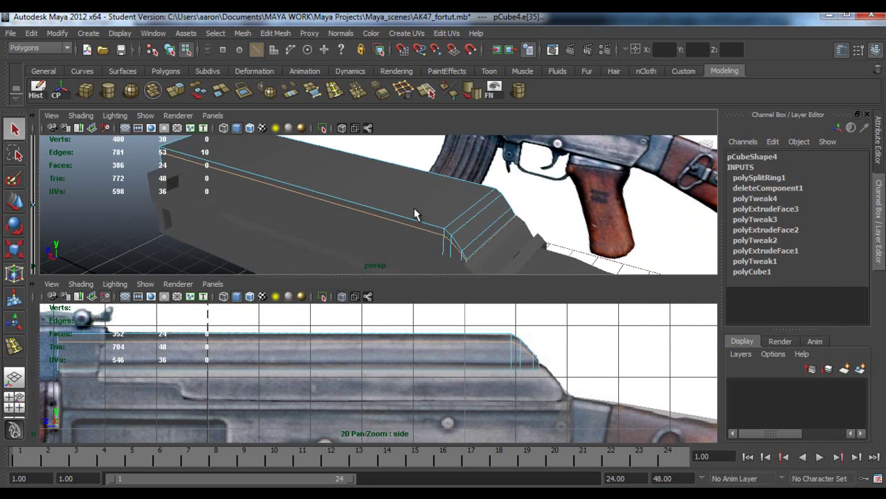
Select the cover's top vertices along its full length, narrow them inward and raise them slightly to round the profile
alt+drag(348, 202, 360, 199)
right_drag(360, 199, 314, 187)
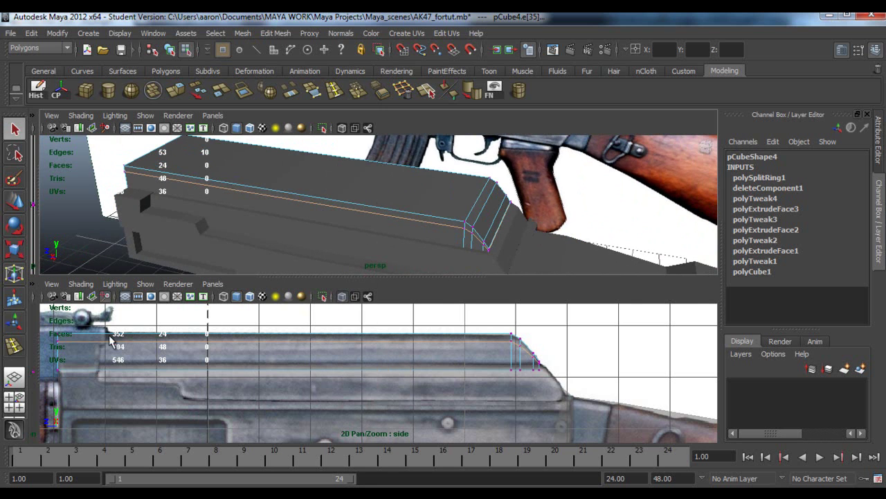
alt+middle_drag(165, 345, 237, 359)
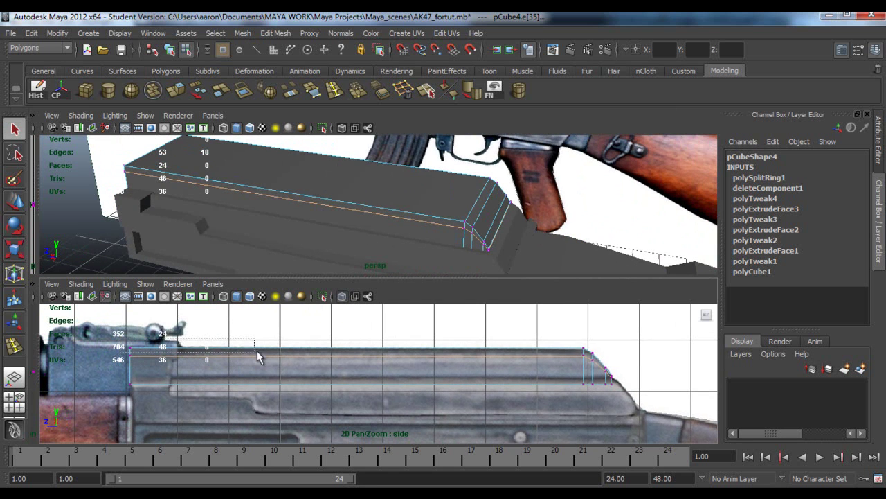
drag(258, 357, 604, 357)
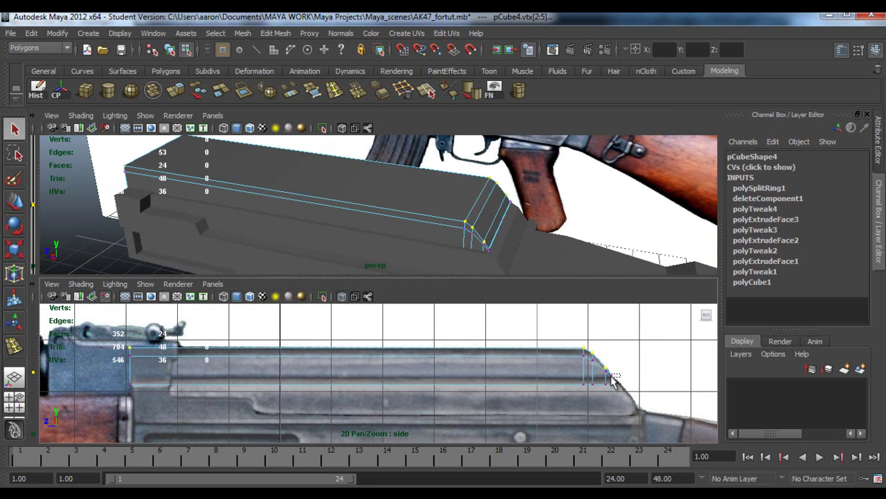
alt+drag(549, 244, 390, 234)
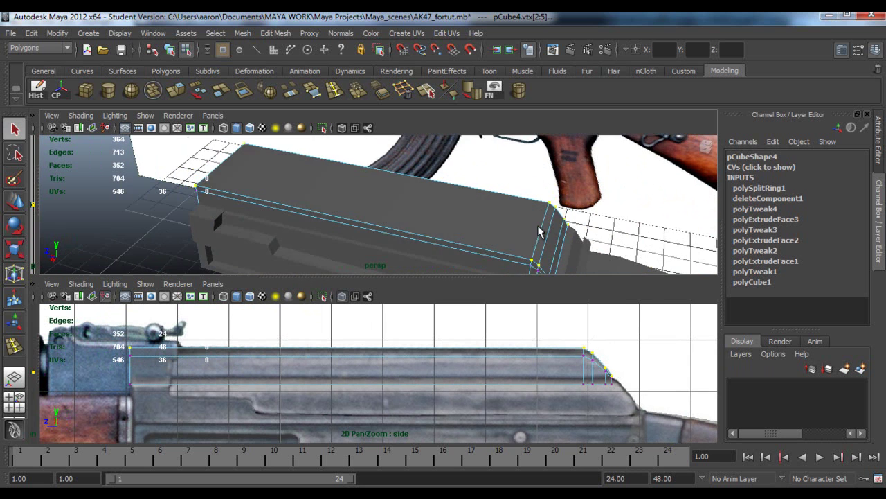
key(w)
drag(400, 179, 418, 190)
key(w)
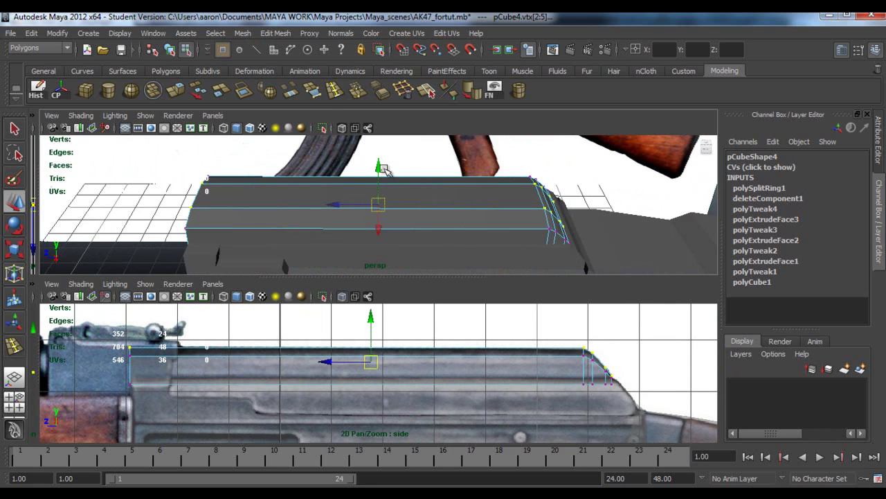
drag(379, 168, 366, 210)
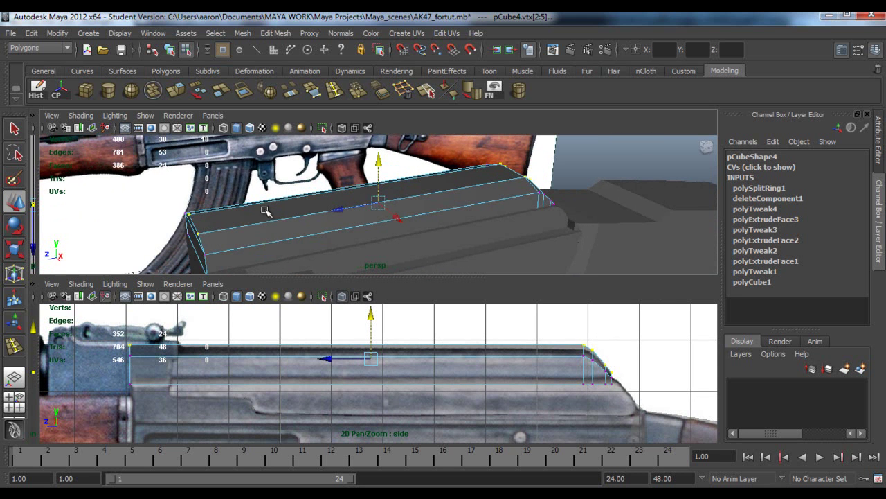
Insert an edge loop near the cover's front end and inspect the cover with smoothing previewed
click(339, 91)
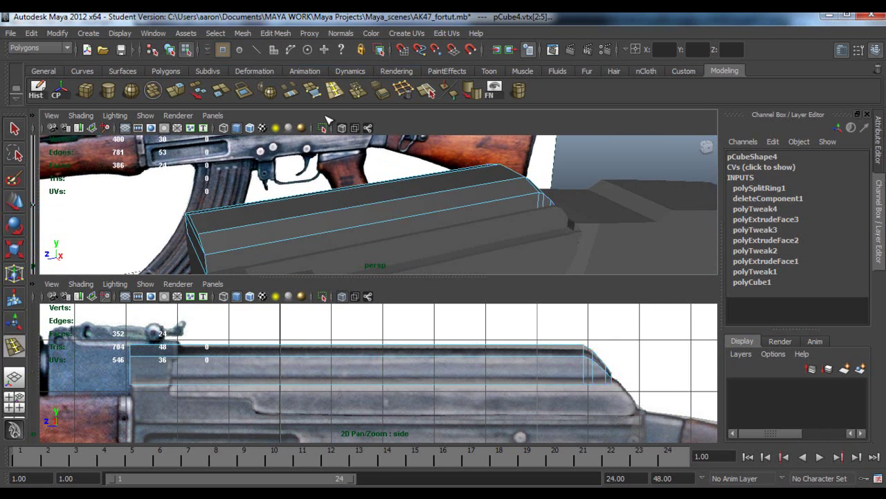
click(211, 242)
alt+drag(291, 231, 320, 210)
right_click(320, 209)
right_drag(320, 209, 376, 192)
click(117, 184)
scroll(443, 185, down, 3)
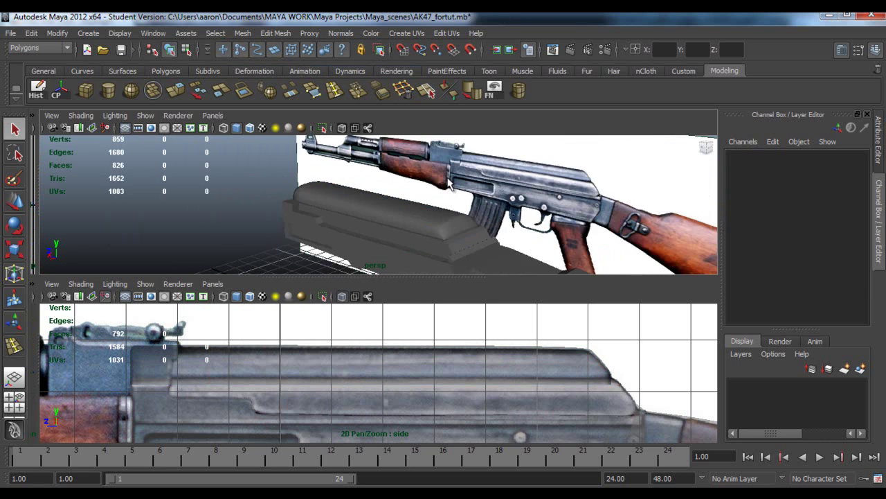
alt+drag(443, 186, 506, 233)
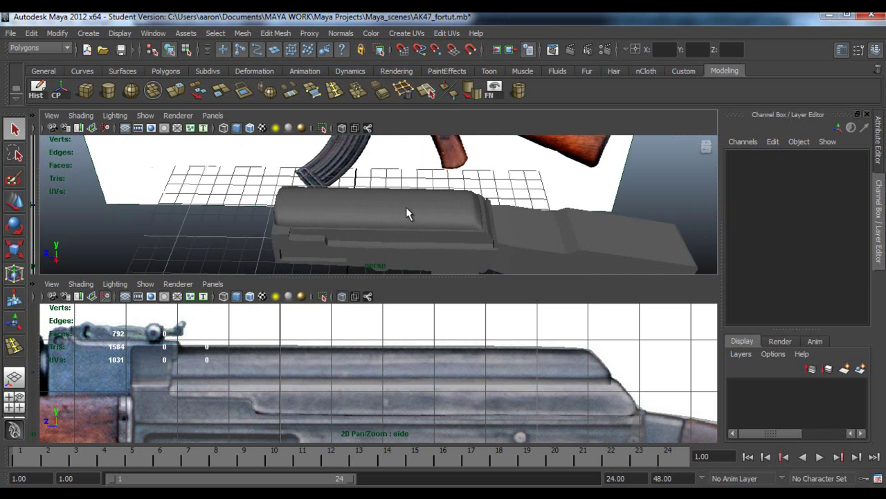
Return to the unsmoothed cover and remove the edge loop near its front end
alt+drag(328, 210, 293, 217)
click(337, 222)
right_drag(293, 217, 246, 218)
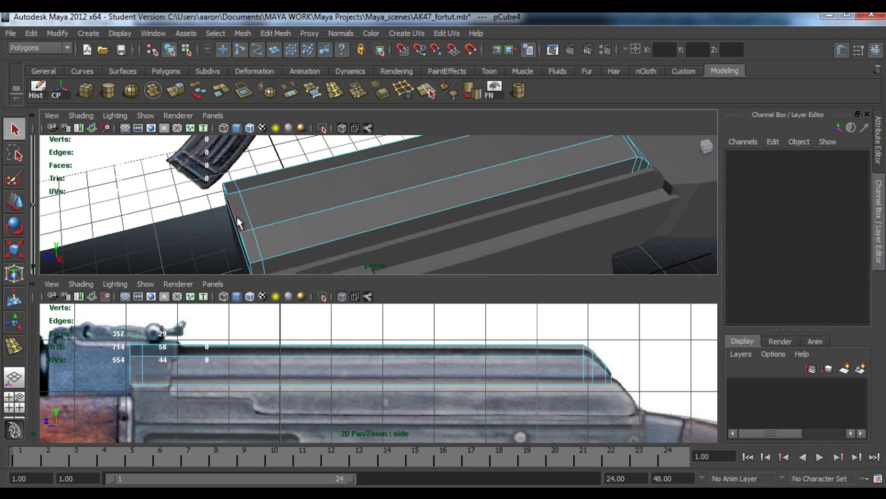
double_click(248, 215)
click(406, 91)
alt+drag(433, 196, 511, 180)
alt+right_drag(510, 180, 437, 196)
right_drag(437, 196, 516, 181)
click(578, 160)
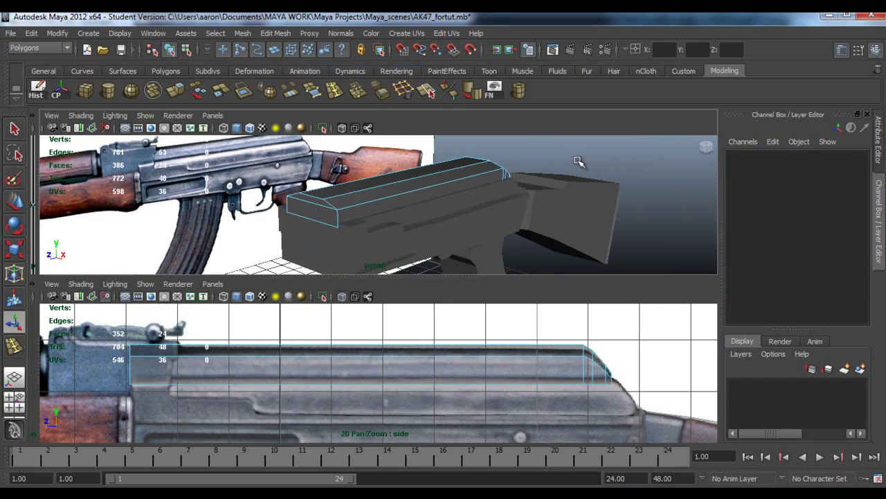